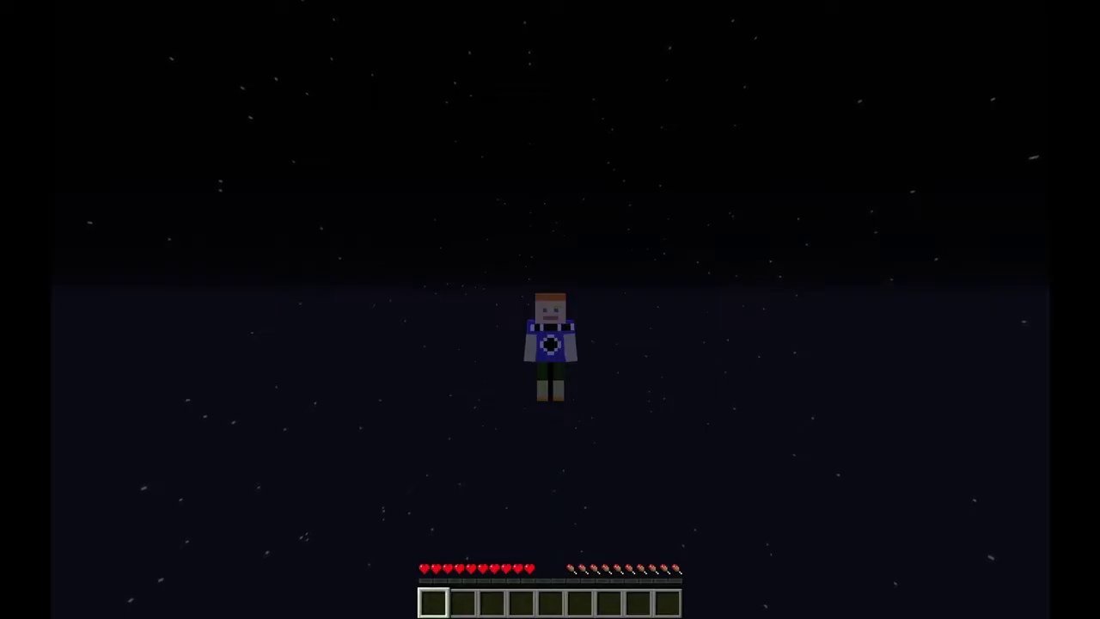
Swing the Minecraft character's arm six times in the empty night world
click(550, 309)
click(550, 309)
click(550, 309)
click(550, 309)
click(550, 310)
click(550, 309)
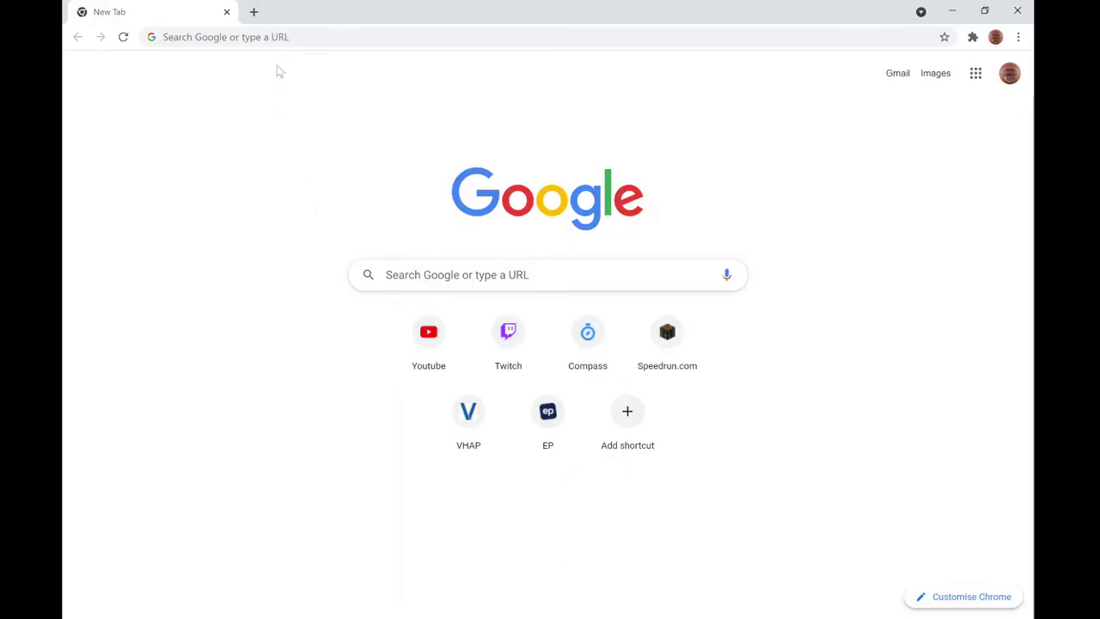
Search for livesplit, open livesplit.org and download LiveSplit 1.8.16 from its Downloads page
click(282, 34)
text(livespl)
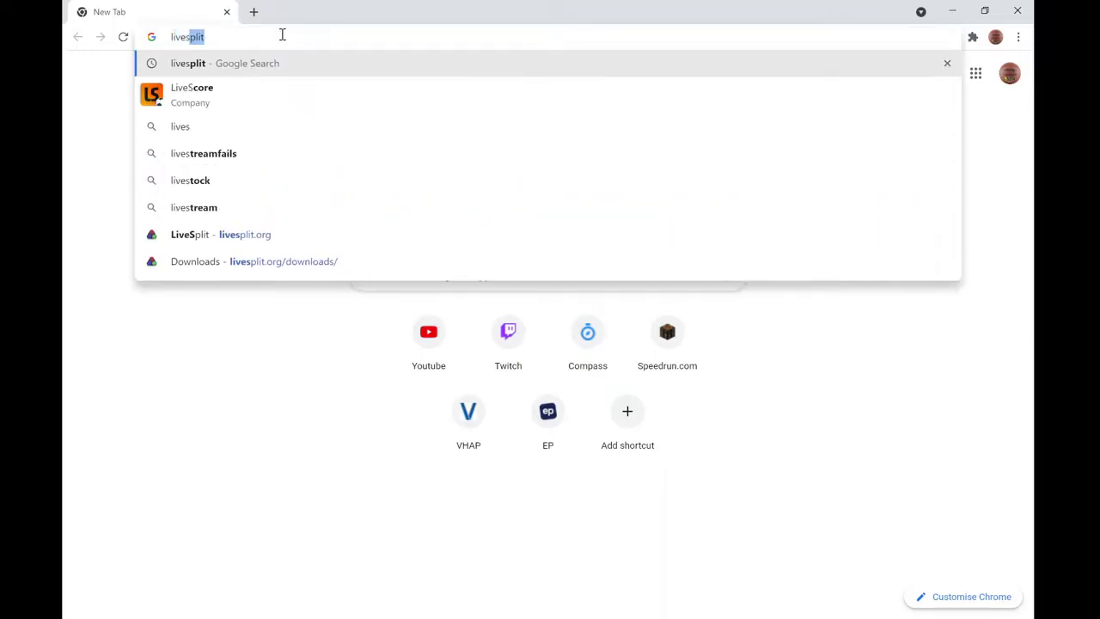
text(it)
key(Return)
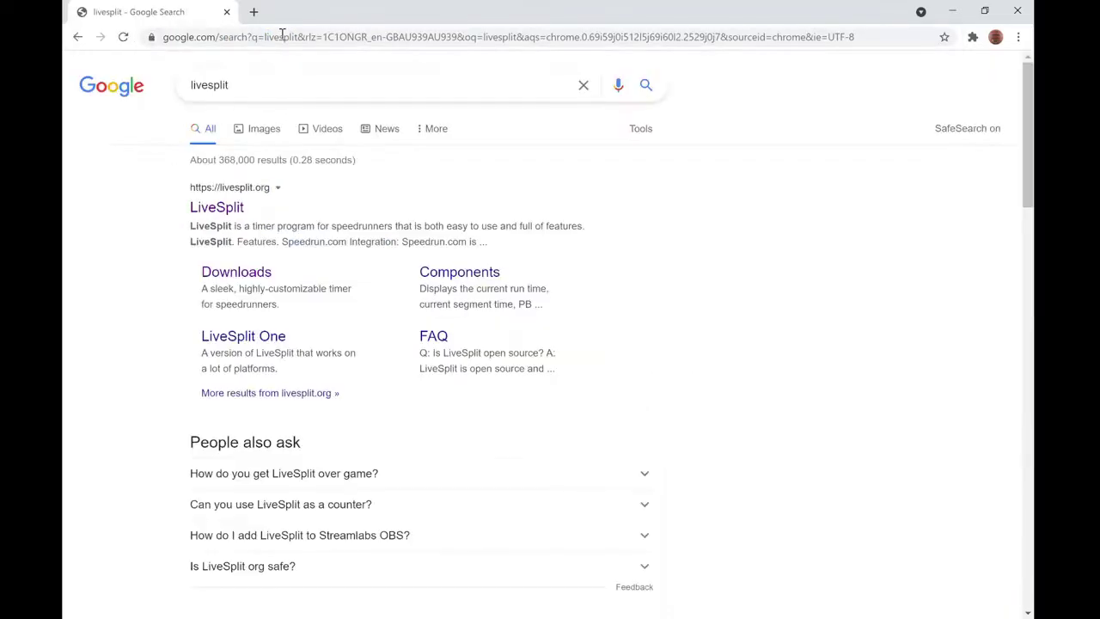
click(219, 210)
click(322, 223)
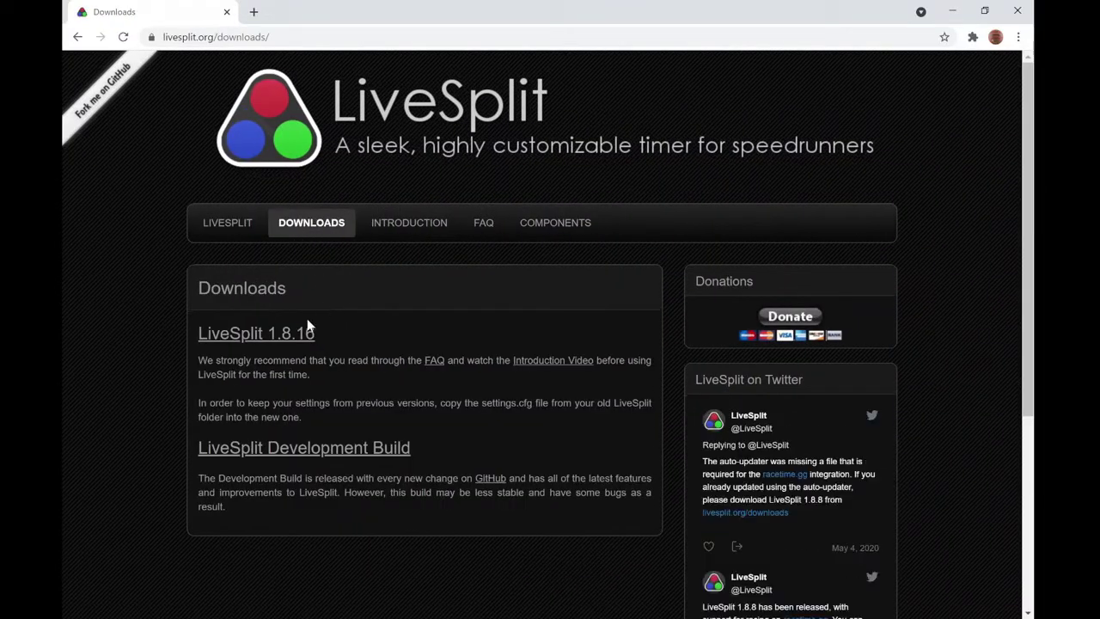
click(280, 336)
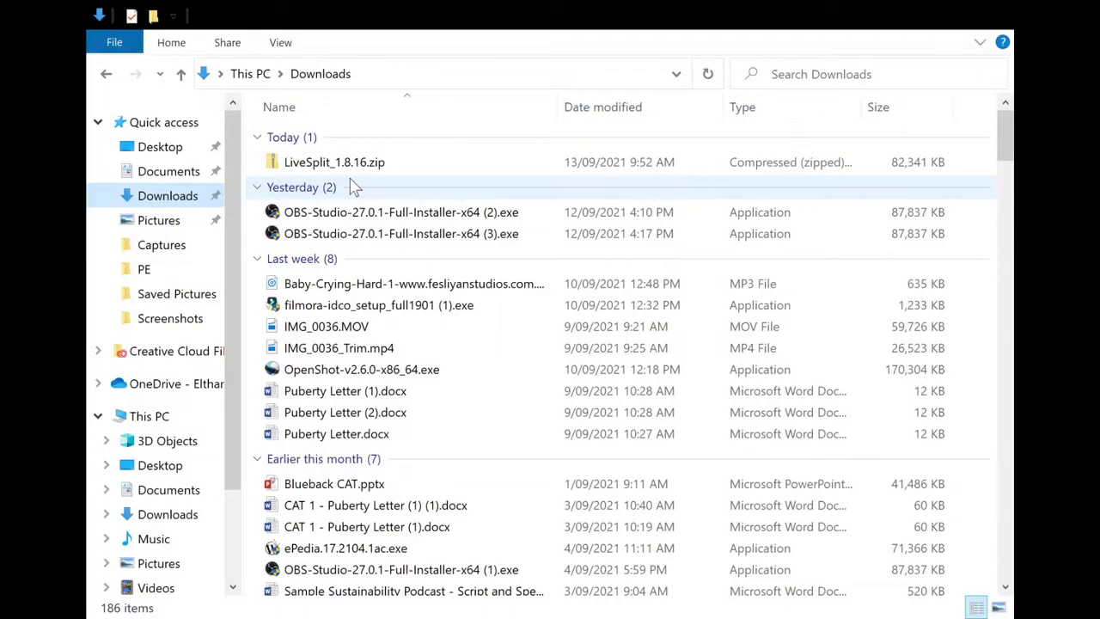
Open LiveSplit_1.8.16.zip in Downloads and select all 36 files inside it
double_click(352, 170)
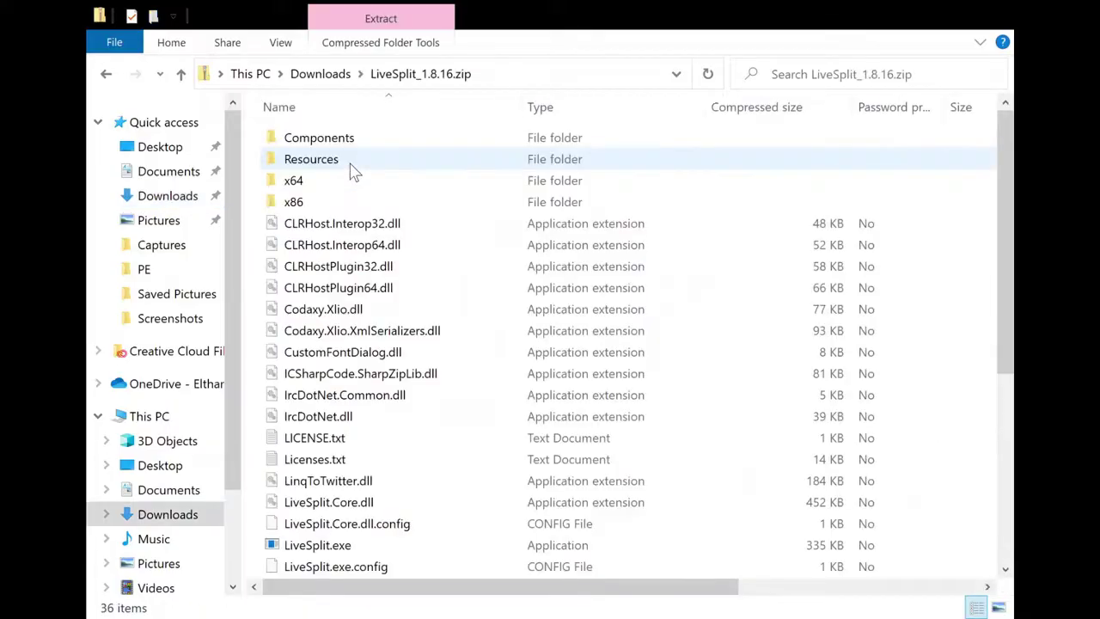
drag(1007, 163, 1010, 335)
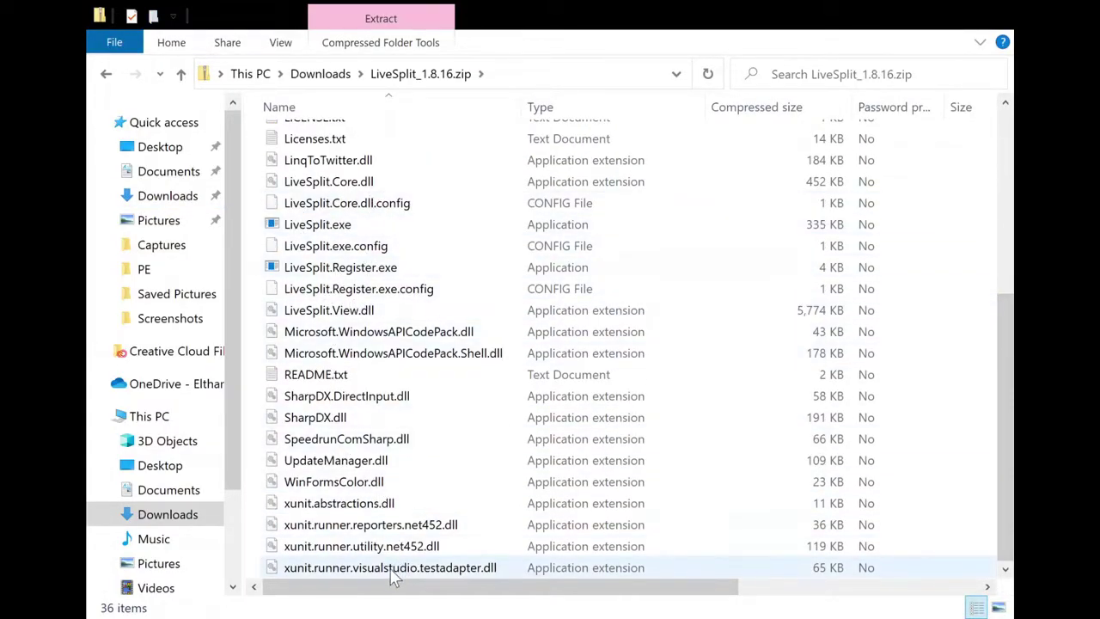
key(ctrl+a)
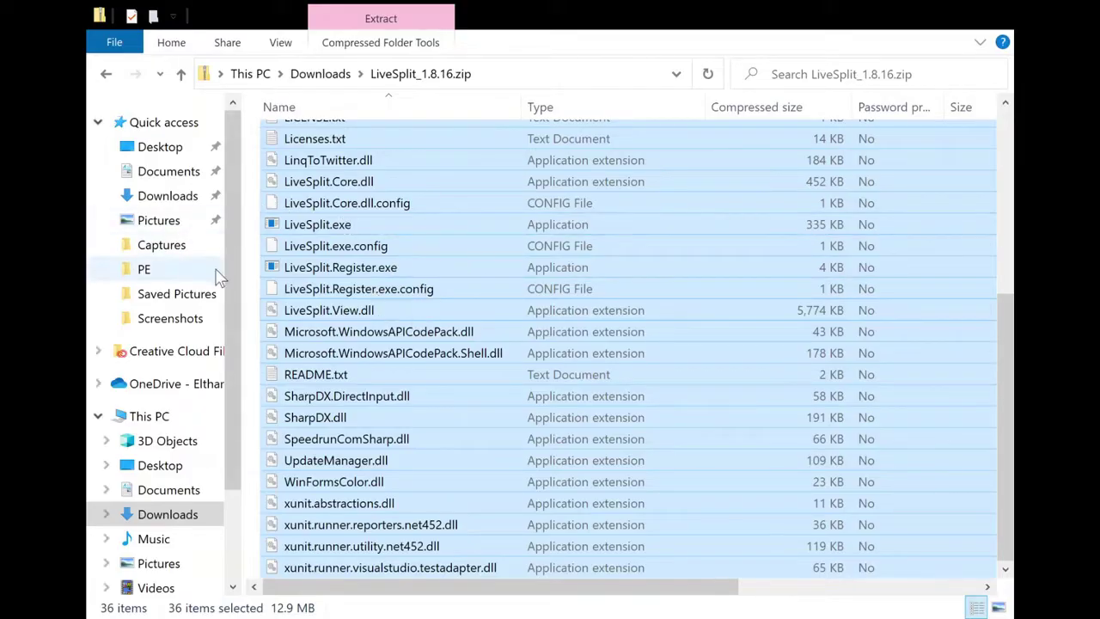
Create a new folder named Livesplit in Desktop > Minecraft and open it
click(164, 153)
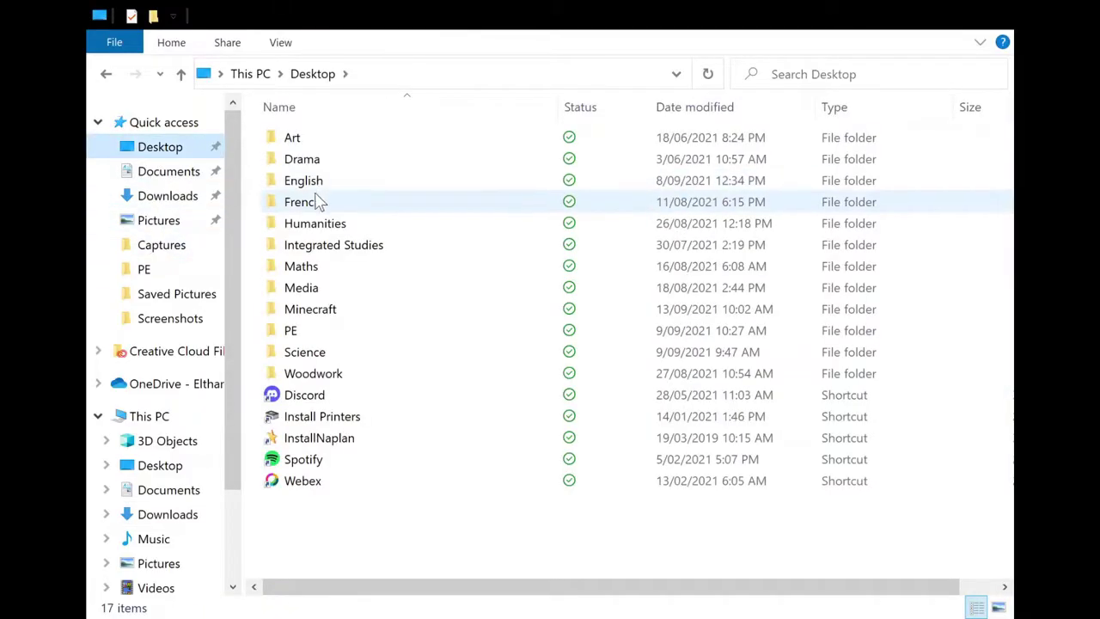
double_click(331, 312)
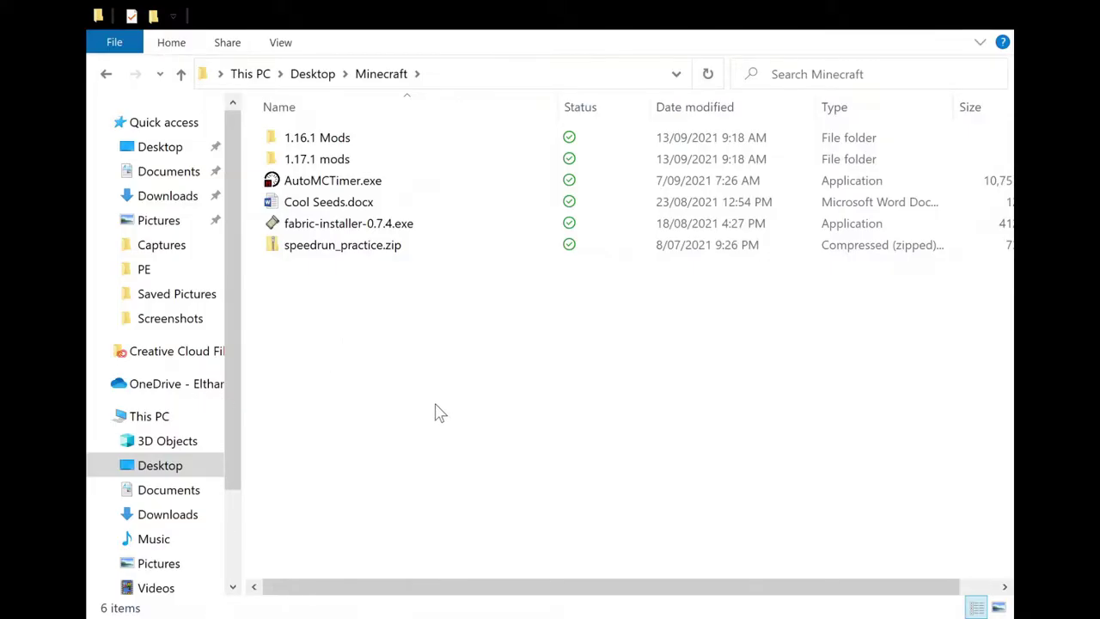
key(ctrl+shift+n)
text(Liv)
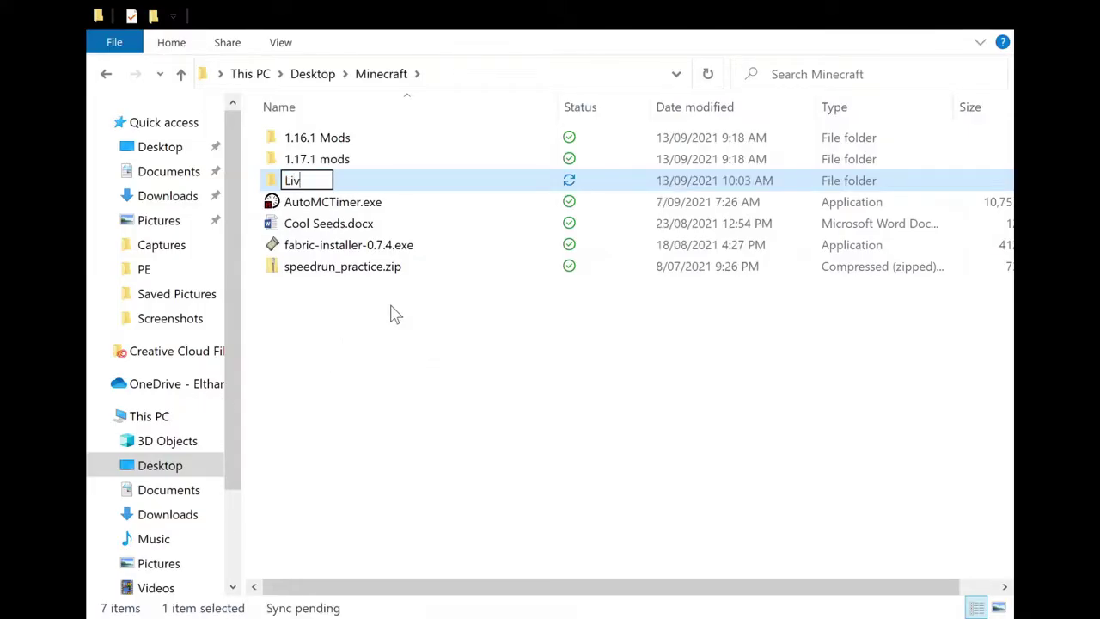
text(esplit)
click(393, 339)
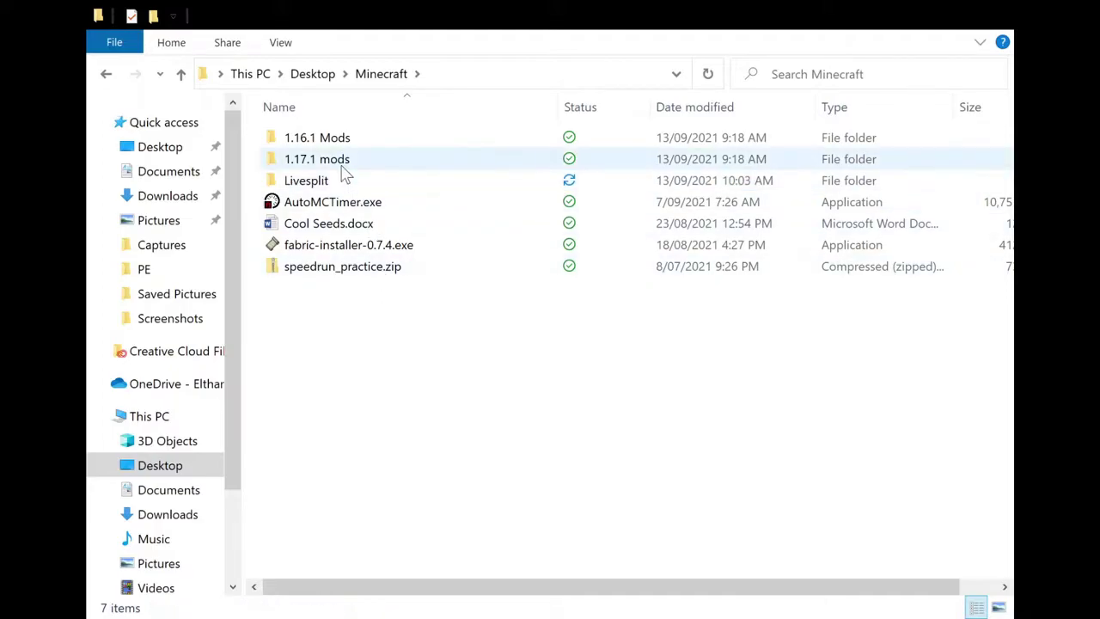
click(341, 186)
double_click(341, 186)
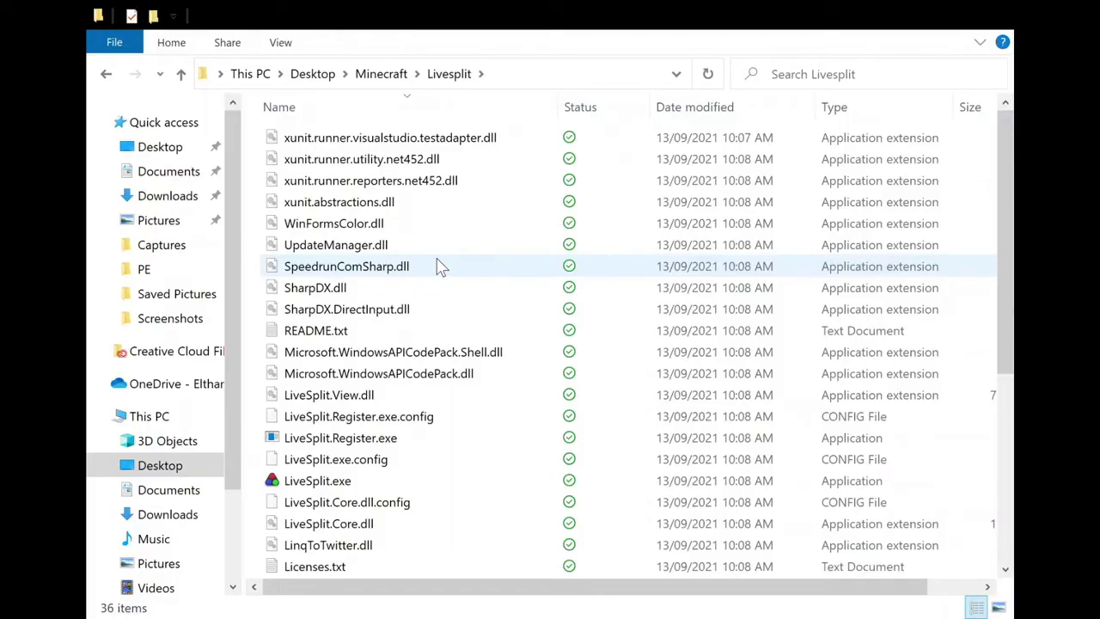
Run LiveSplit.exe from the Livesplit folder to bring up the 0.00 timer
scroll(438, 267, down, 5)
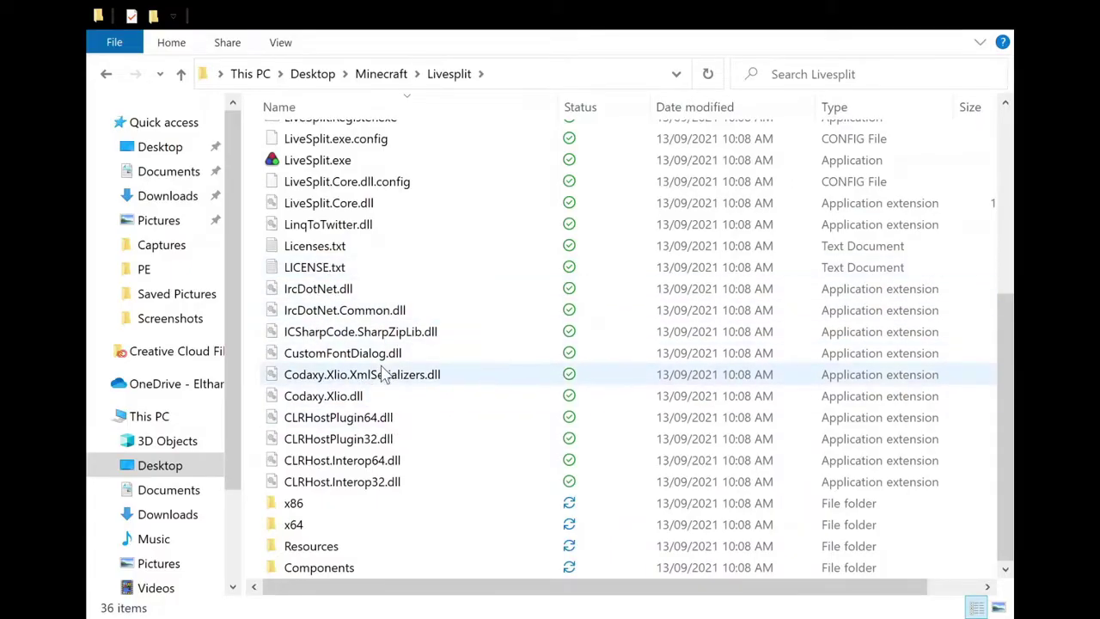
scroll(384, 369, up, 2)
click(311, 290)
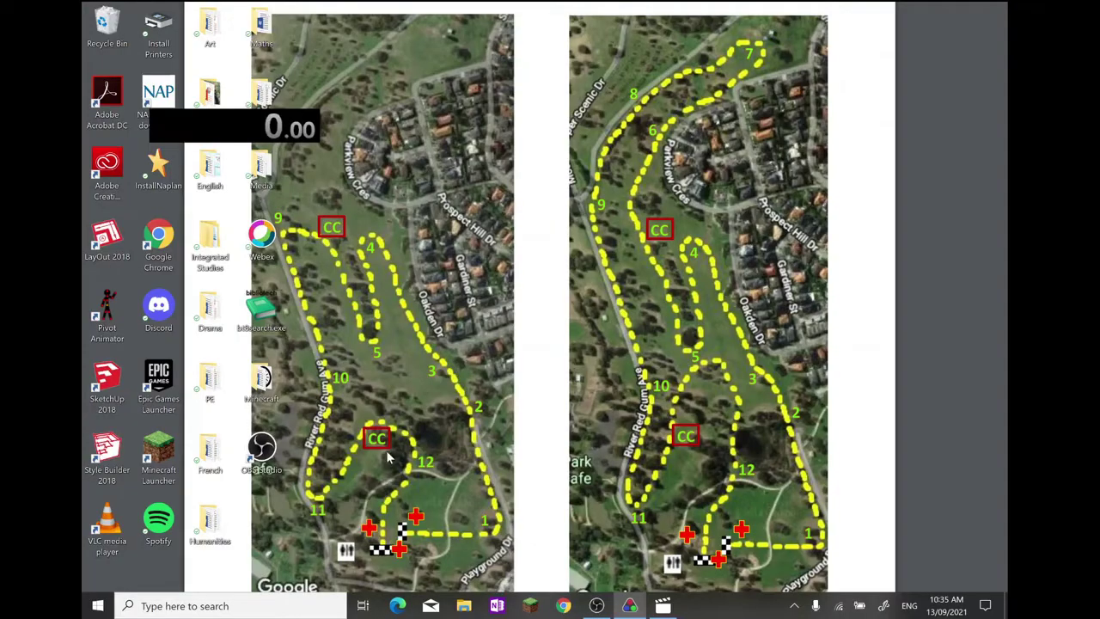
In Edit Splits, set the game to Minecraft: Java Edition and activate its auto splitter
mouse_move(270, 127)
mouse_down()
mouse_move(391, 98)
mouse_move(455, 116)
mouse_move(275, 146)
mouse_up()
right_click(256, 140)
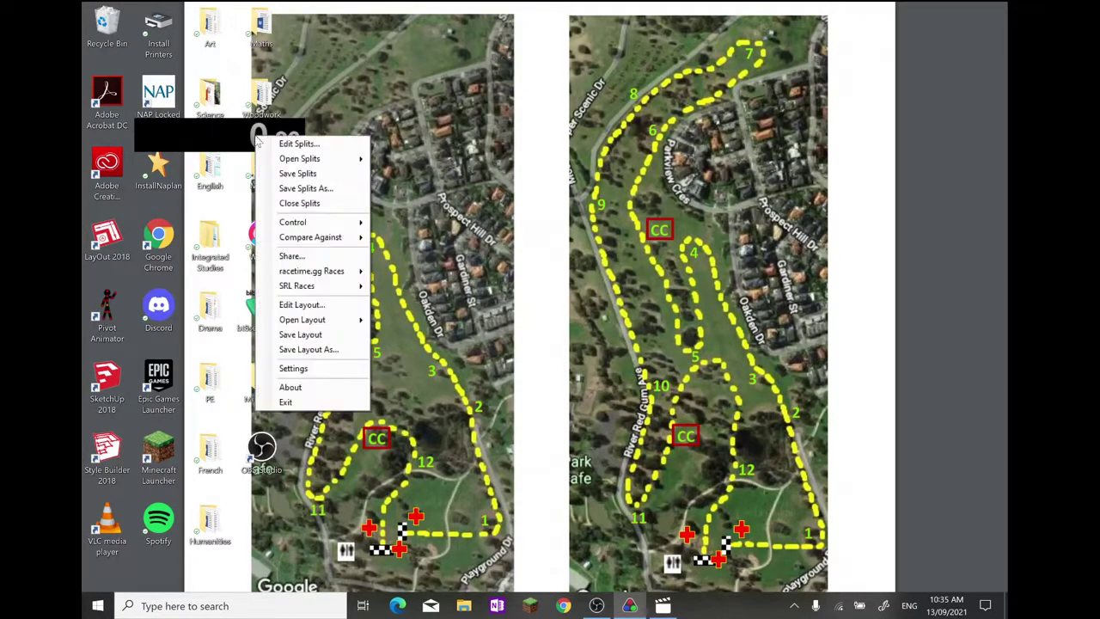
click(313, 144)
click(382, 108)
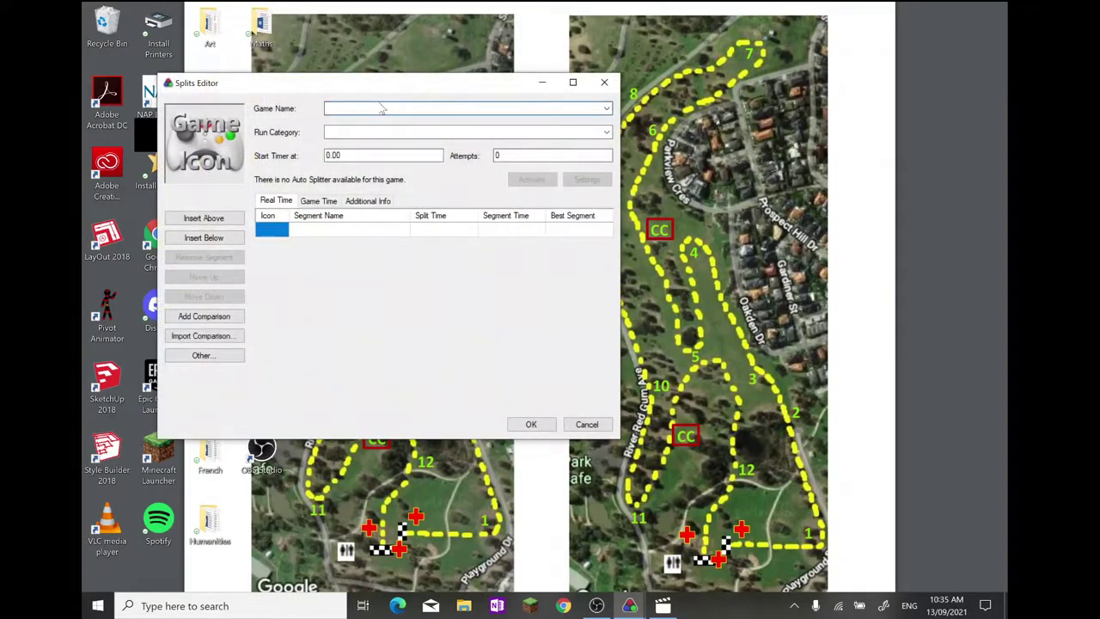
text(minecraft)
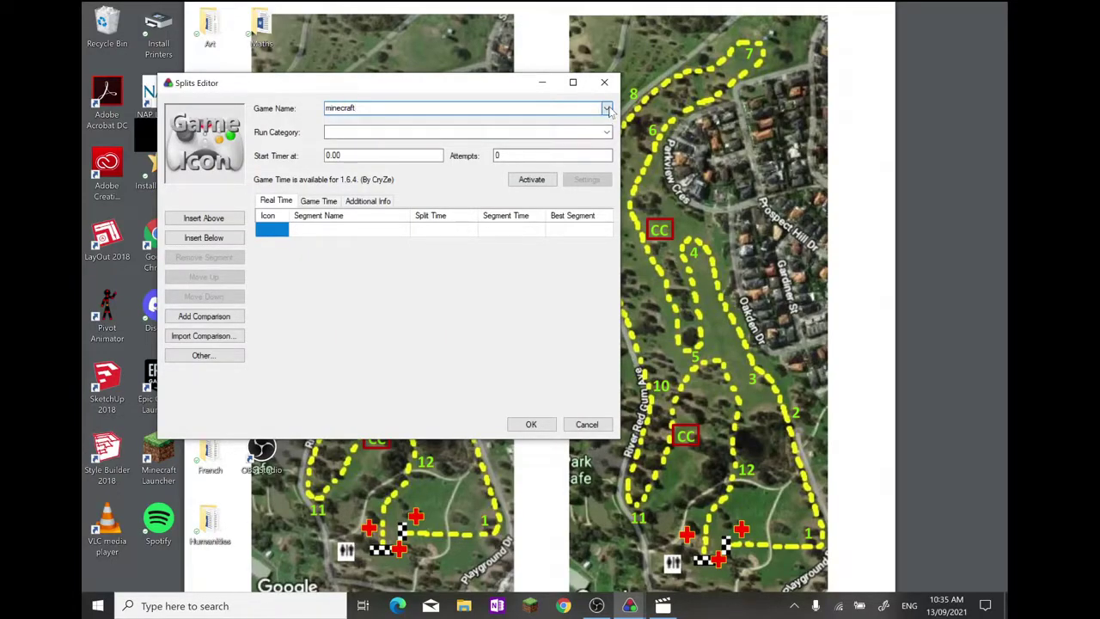
key(BackSpace)
text(t)
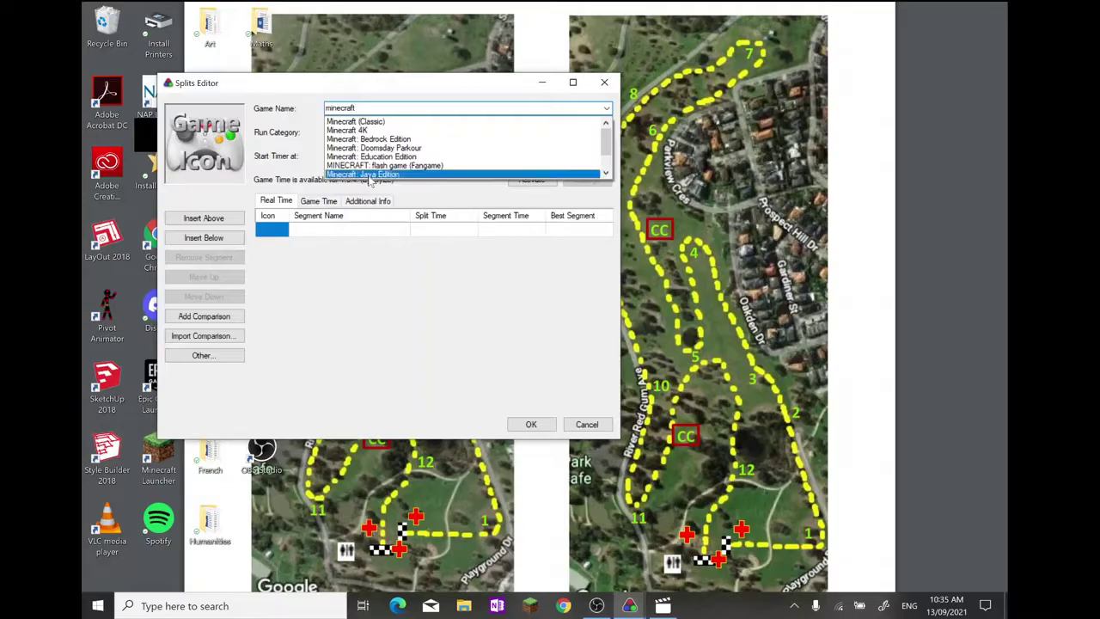
click(367, 174)
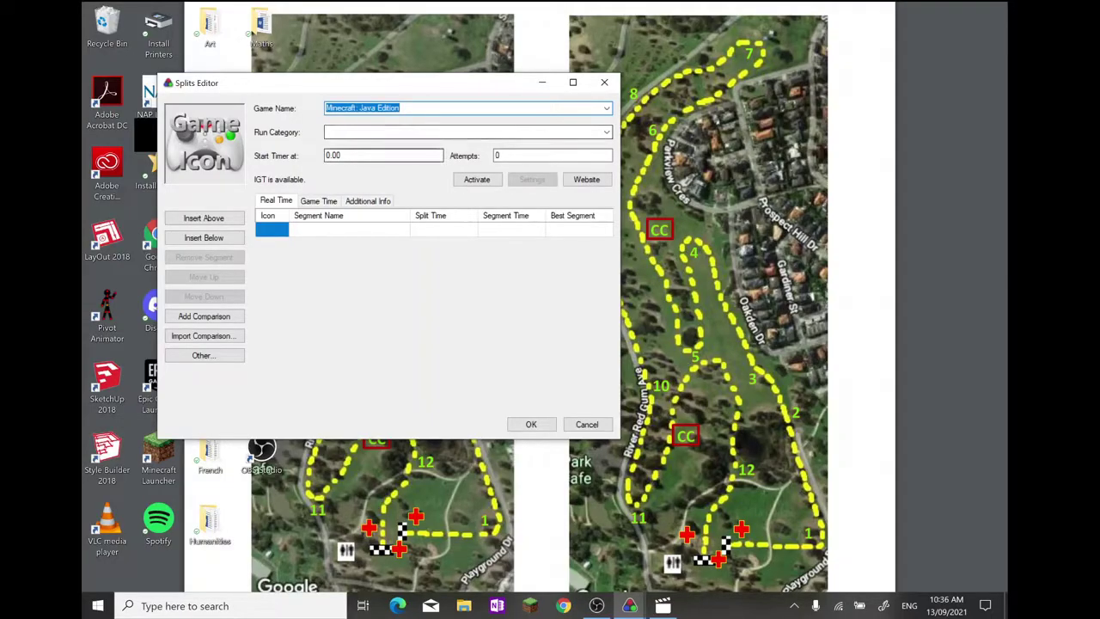
click(475, 182)
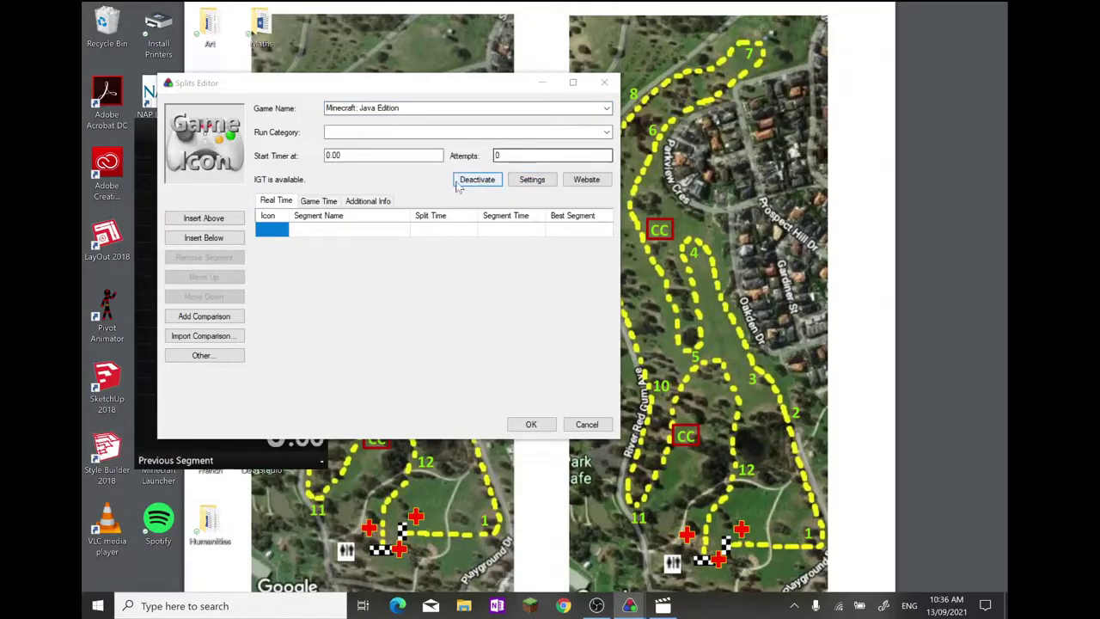
click(531, 424)
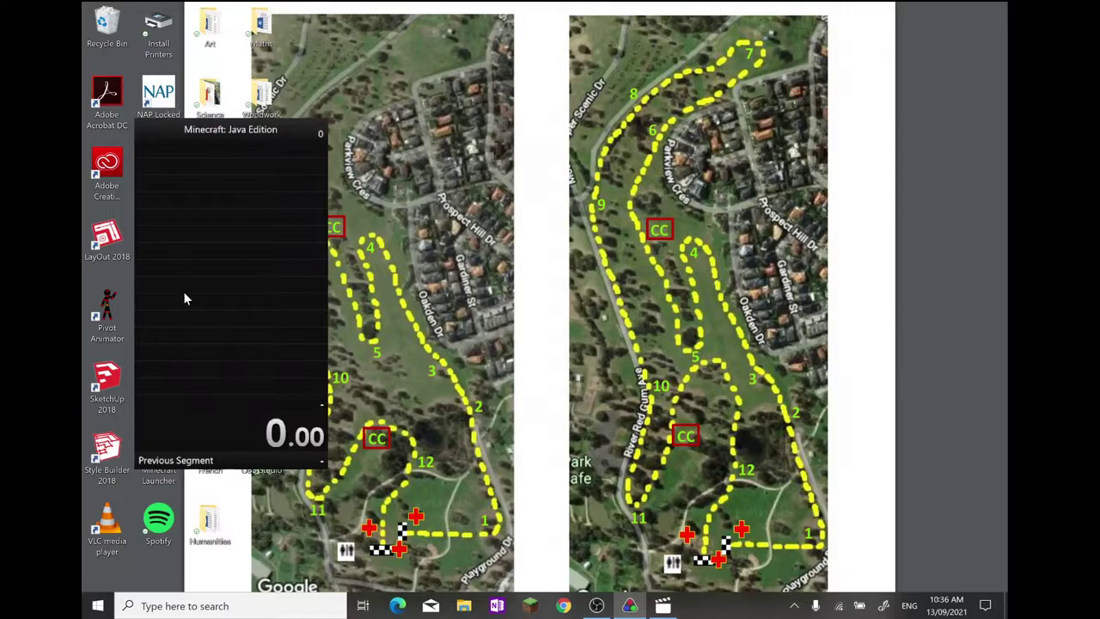
In the layout editor, remove the Title, Splits and Previous Segment components
drag(237, 214, 282, 340)
right_click(220, 215)
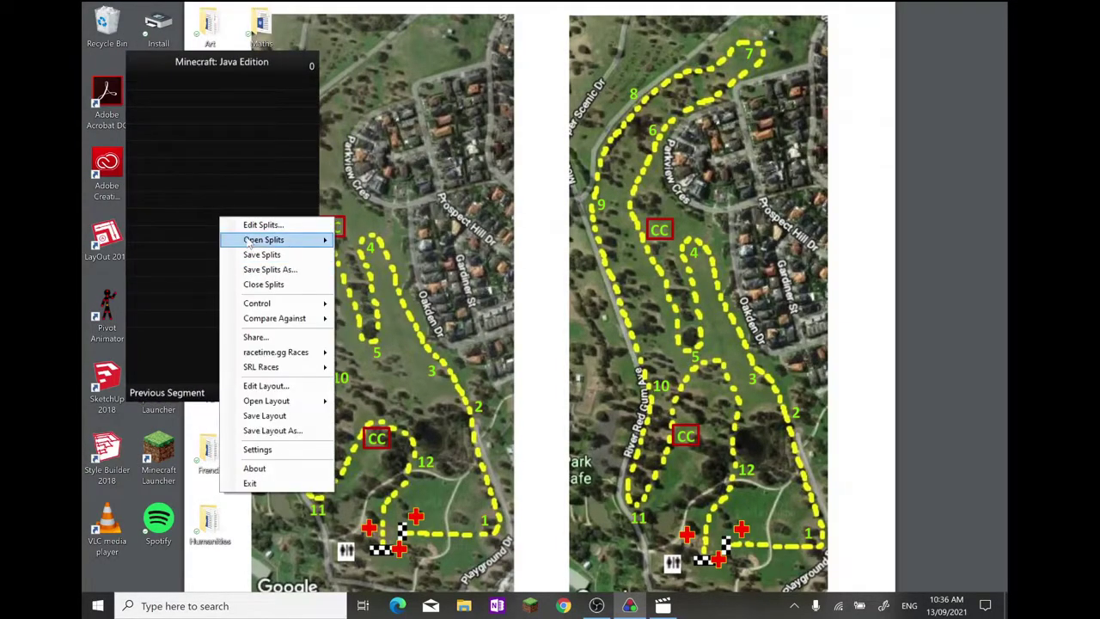
click(266, 386)
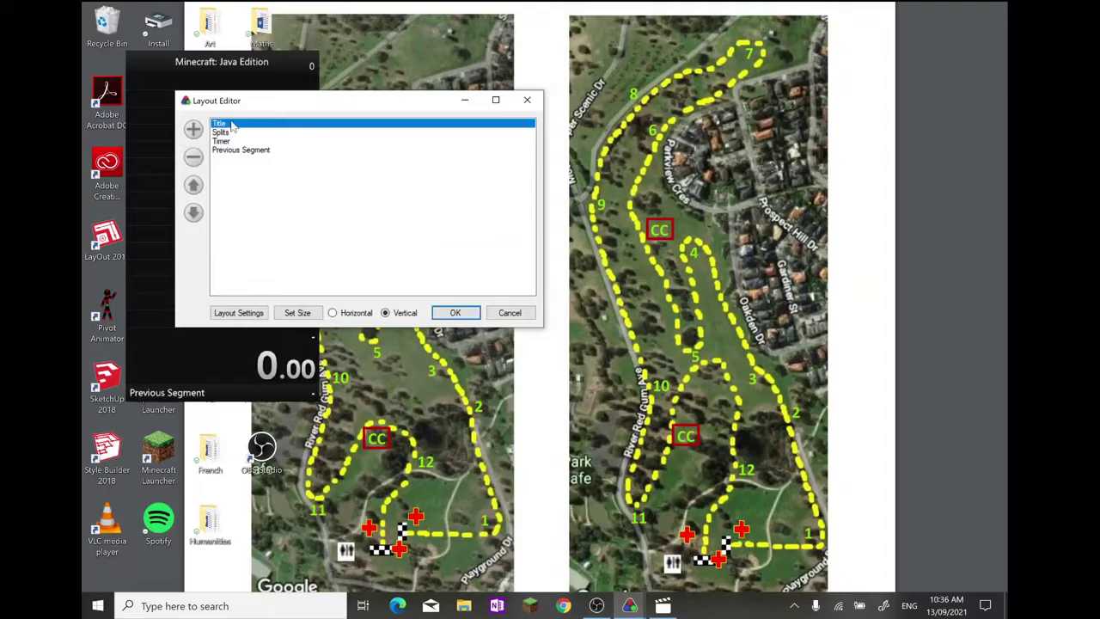
click(193, 158)
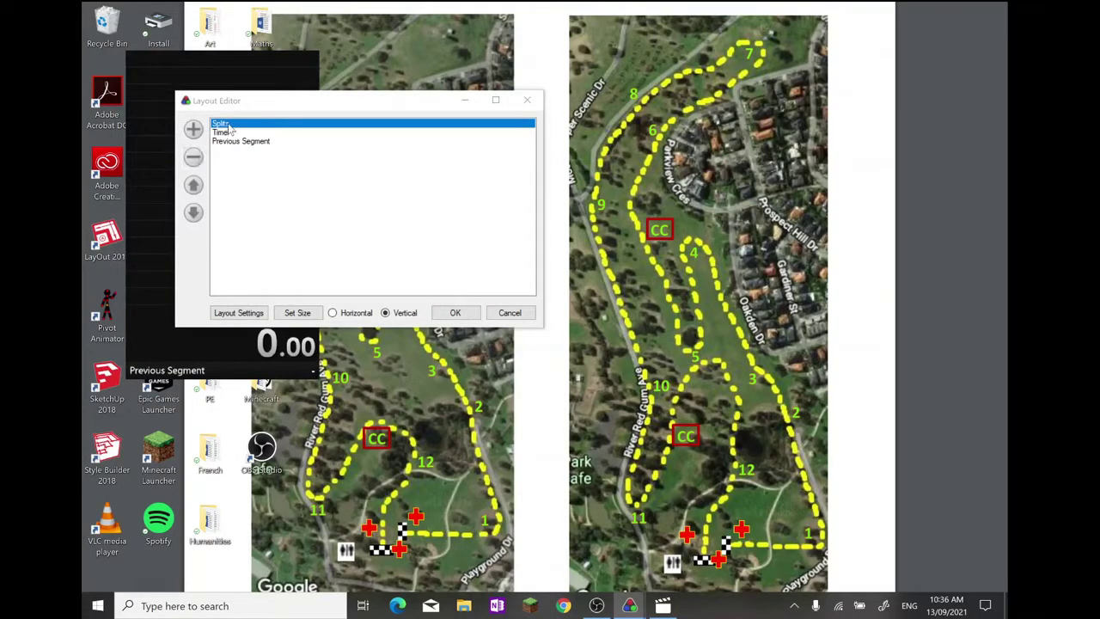
click(193, 158)
click(225, 133)
click(194, 158)
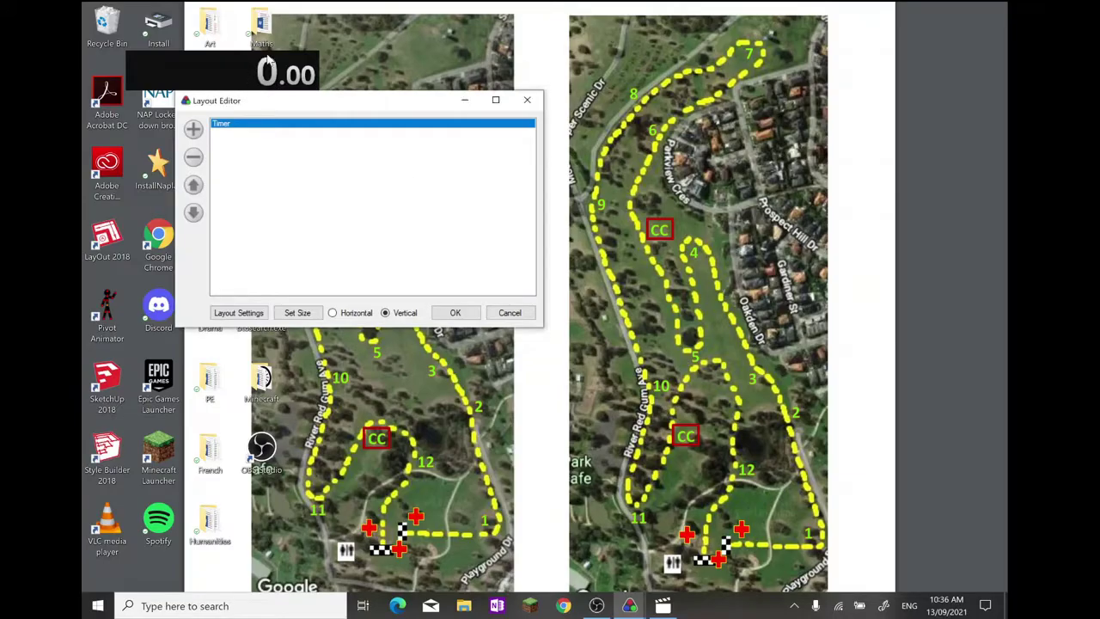
Add a second Timer component to the layout and open its settings
click(193, 129)
mouse_move(255, 133)
click(353, 142)
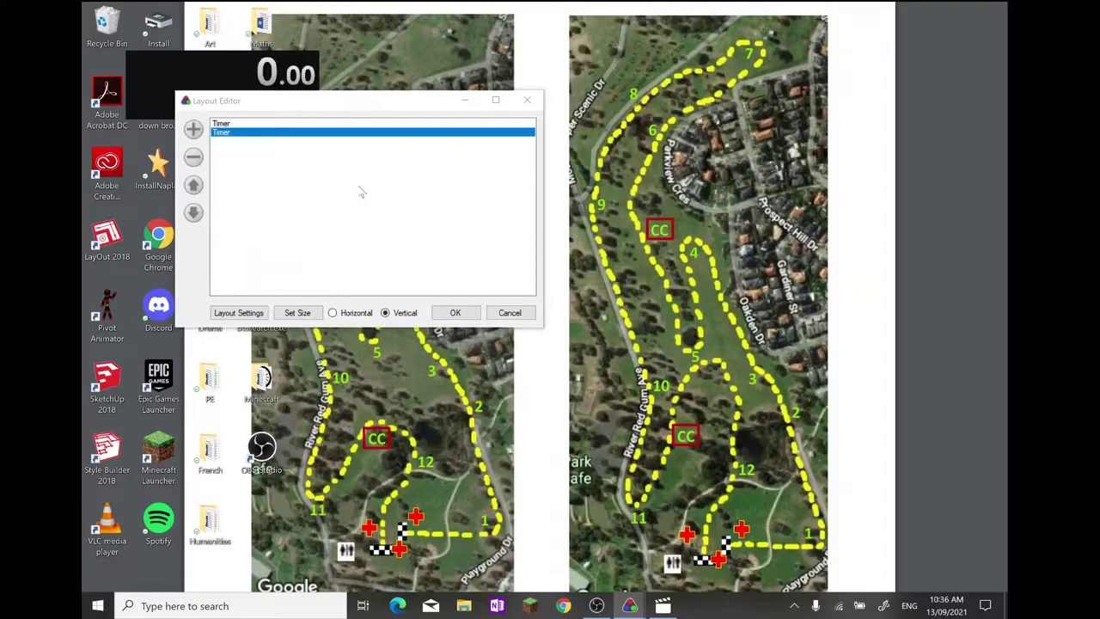
double_click(246, 134)
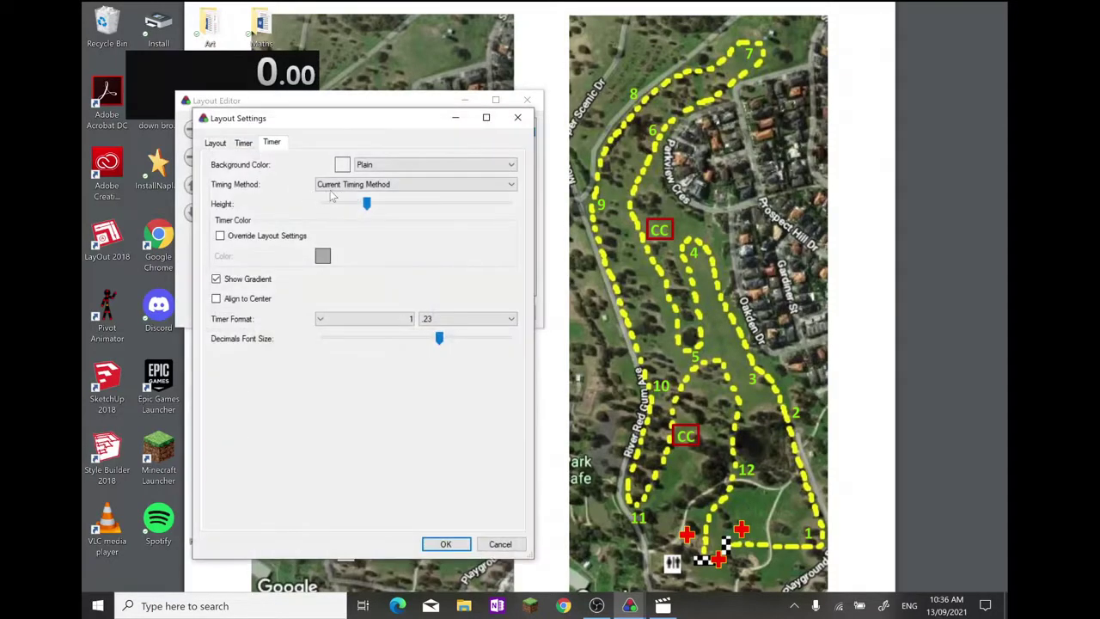
Set the first Timer's timing method to Game Time
click(329, 184)
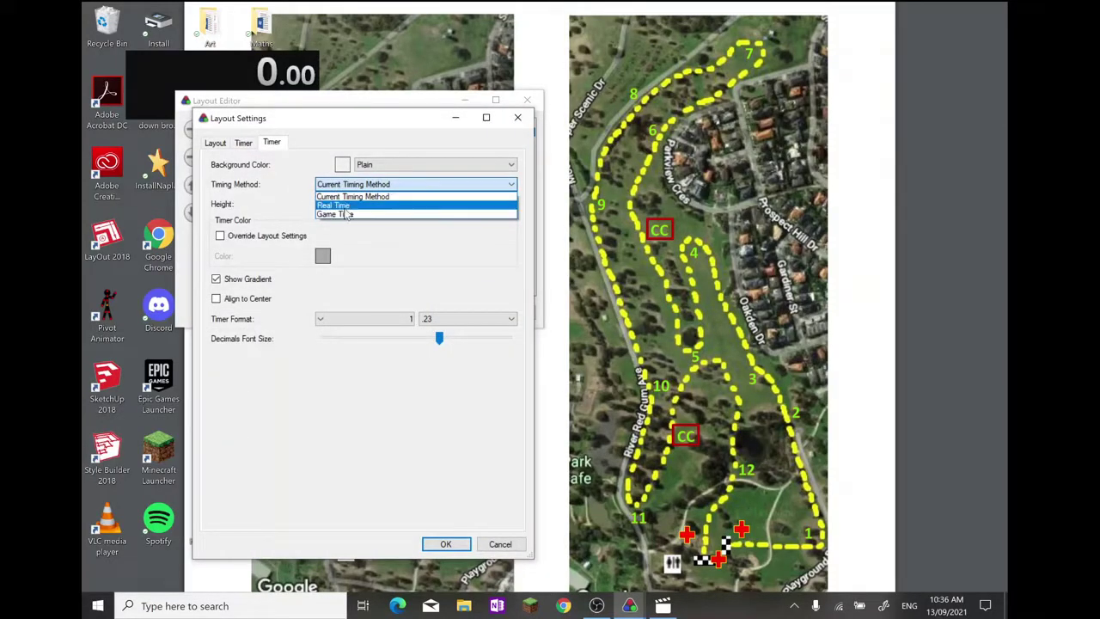
click(344, 214)
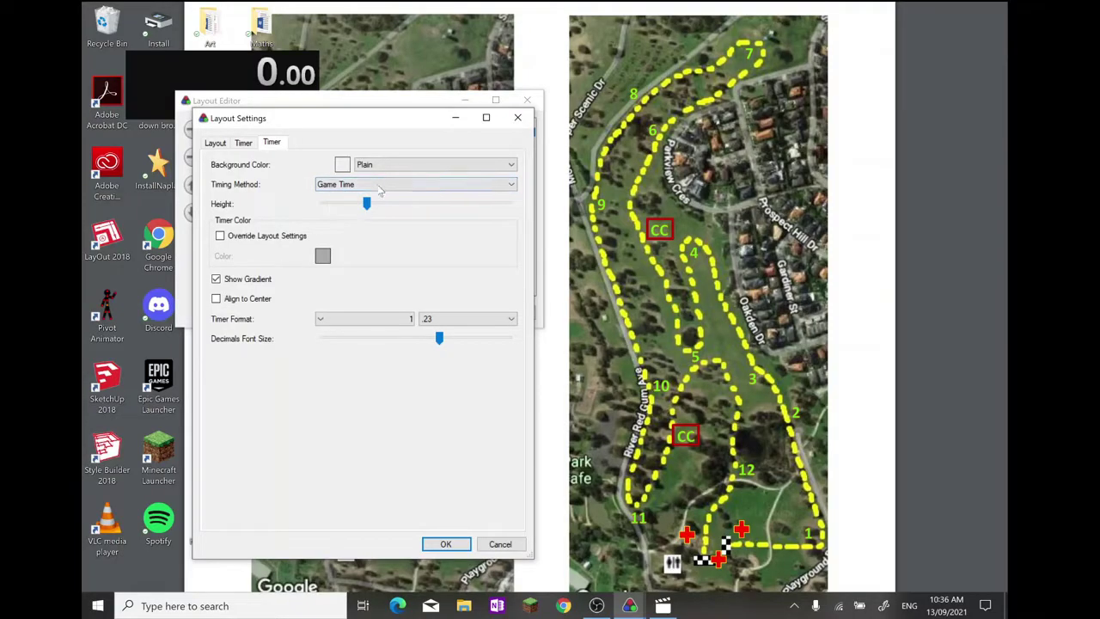
click(443, 544)
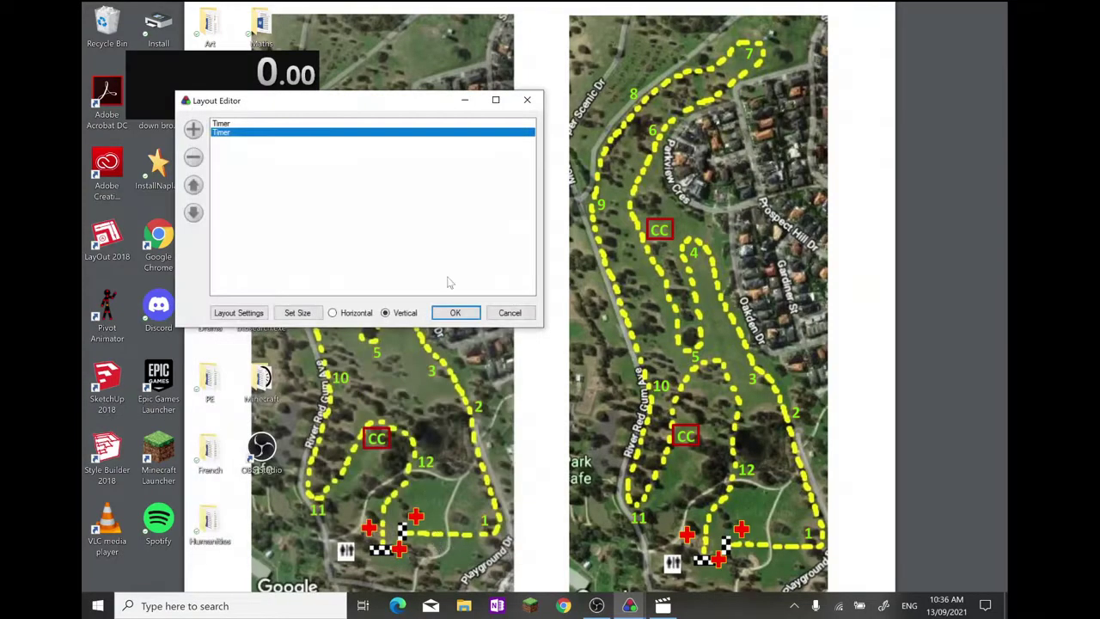
Set the other Timer to Real Time, apply the layout, and move the window top-left
double_click(266, 132)
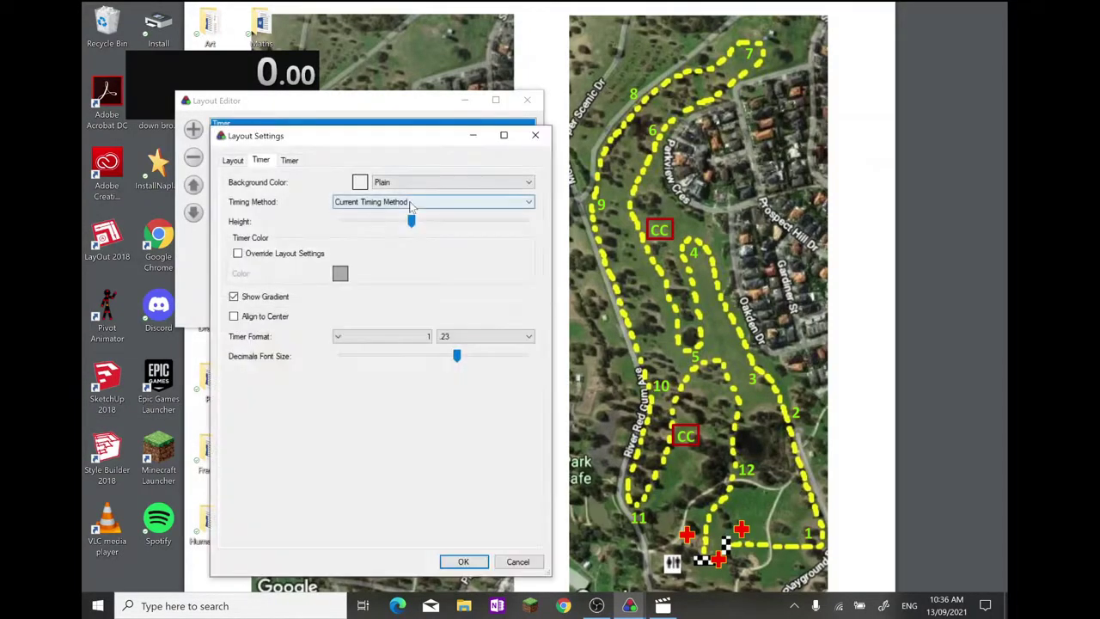
click(378, 202)
click(365, 222)
click(469, 563)
click(455, 313)
drag(279, 105, 247, 54)
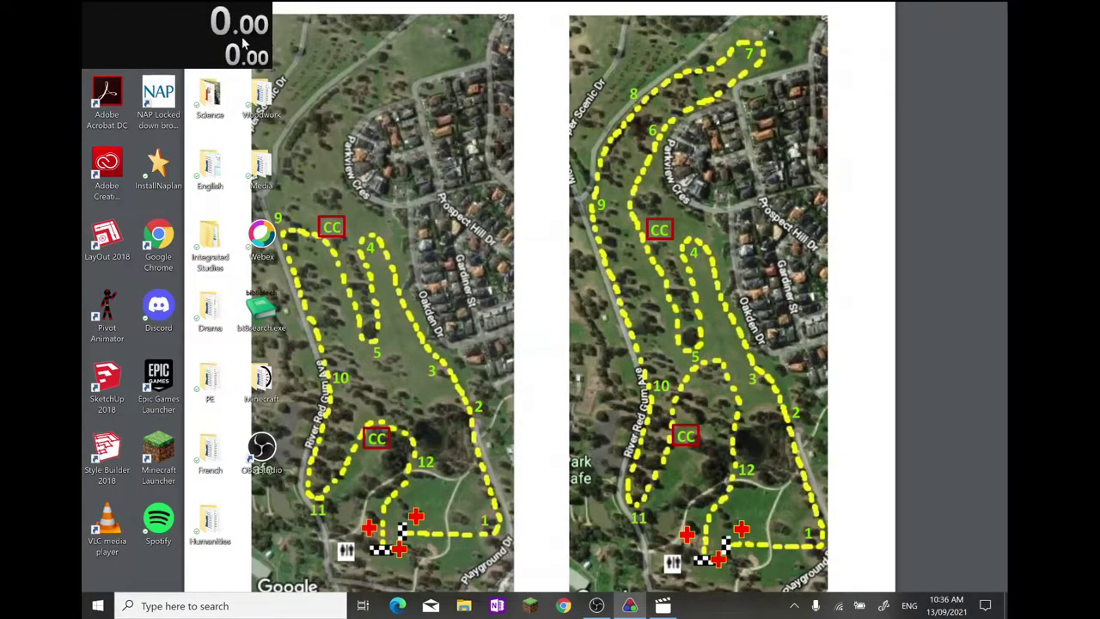
Increase one Timer component's height in the layout editor
right_click(243, 39)
click(297, 209)
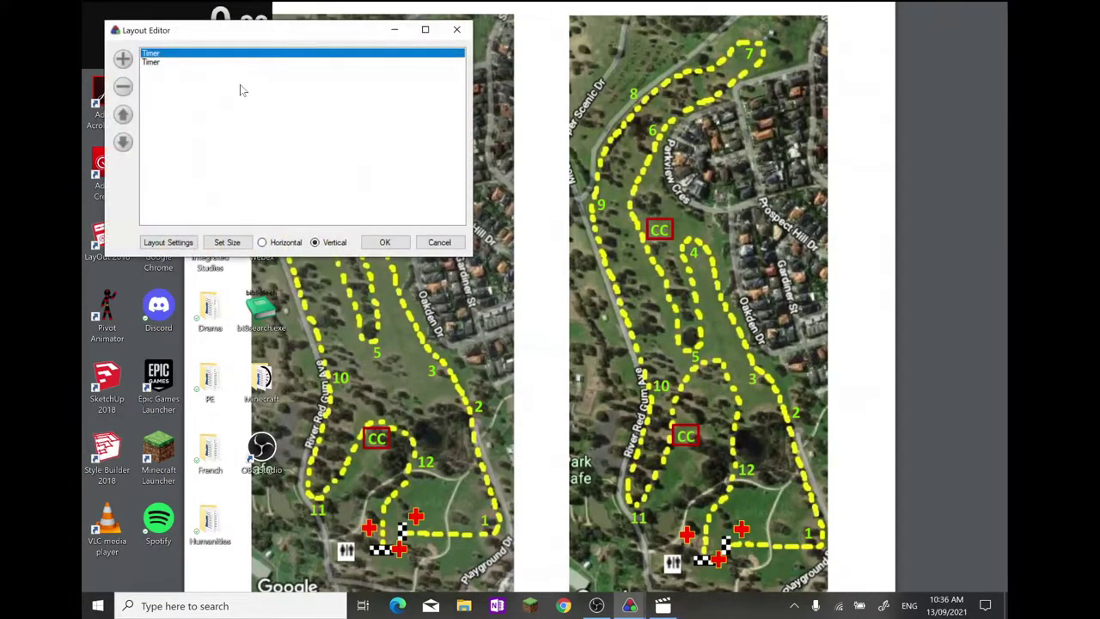
double_click(158, 53)
drag(322, 138, 432, 135)
click(376, 474)
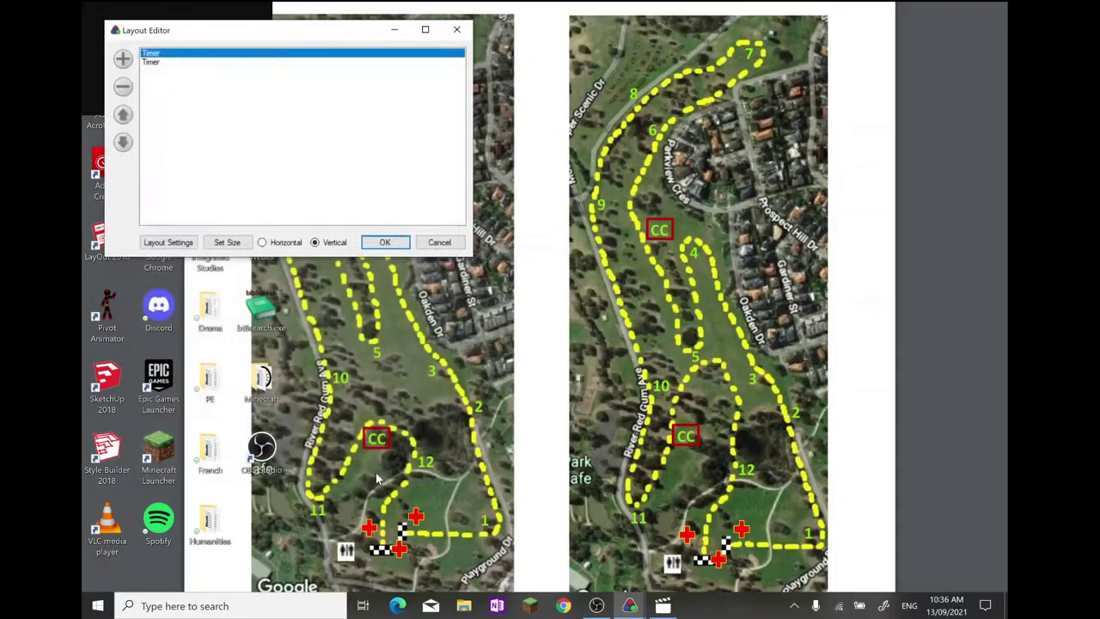
click(378, 243)
Reduce the other Timer component's height to mid-range and apply the layout
right_click(226, 74)
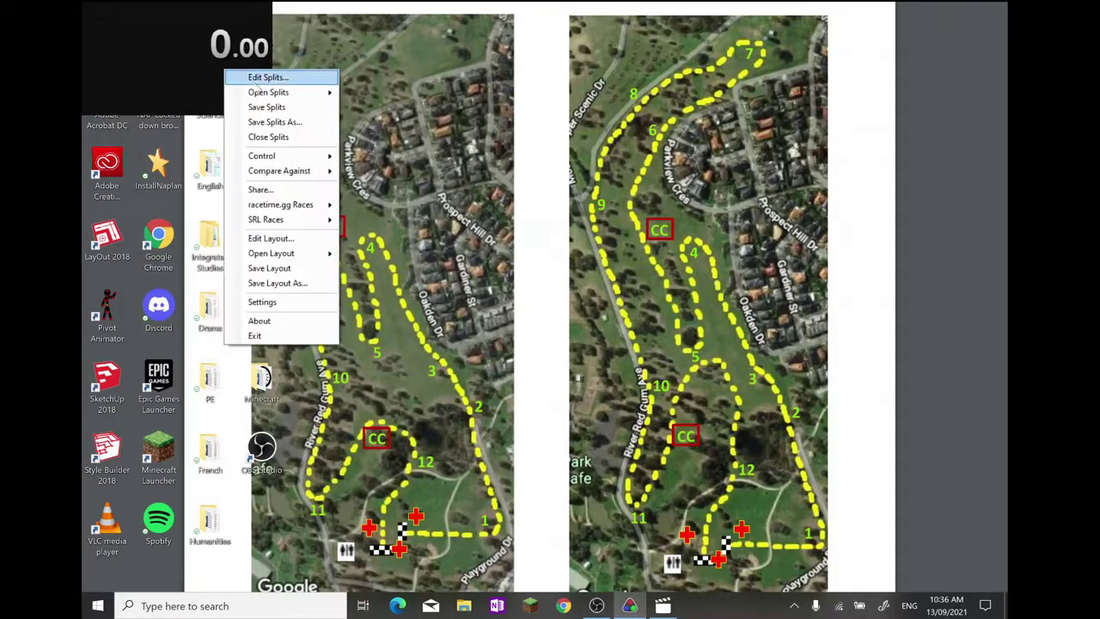
click(270, 238)
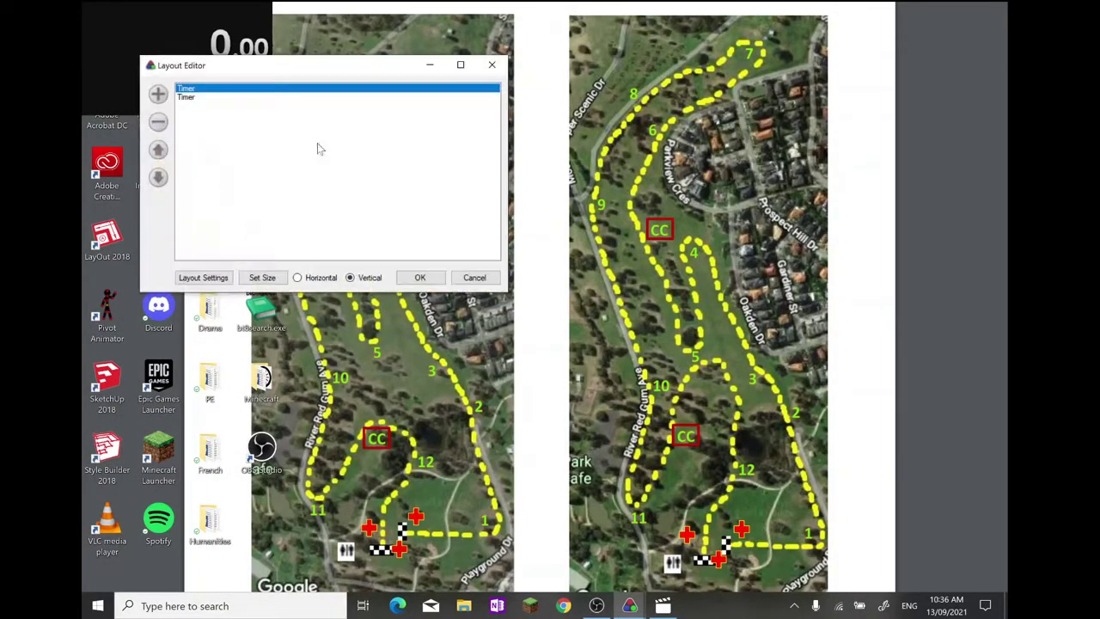
double_click(212, 89)
drag(458, 170, 350, 169)
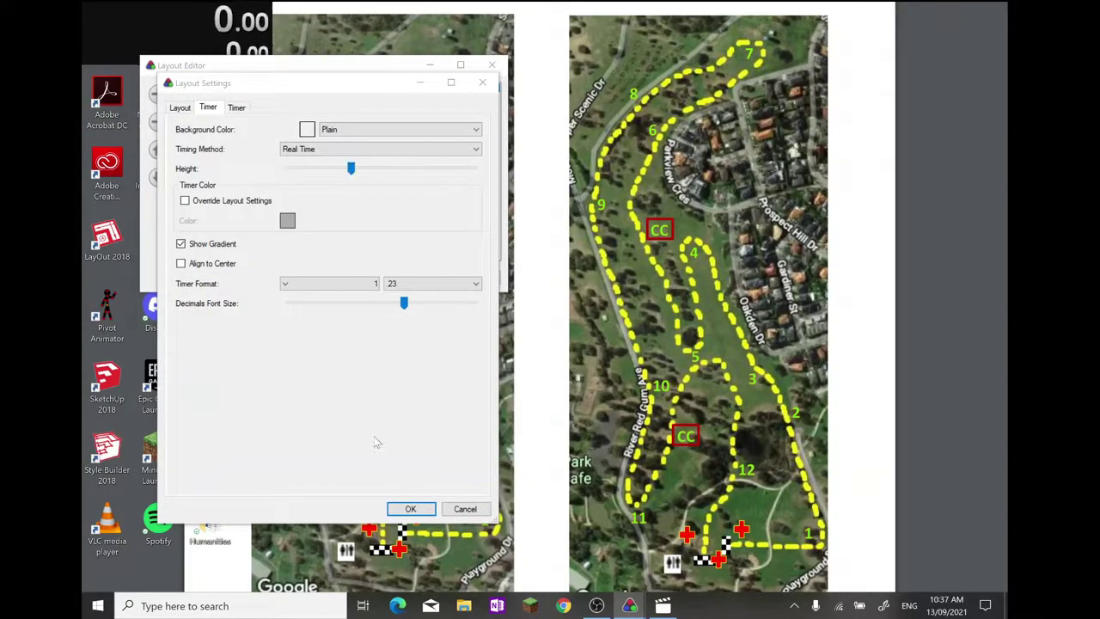
click(411, 508)
click(421, 278)
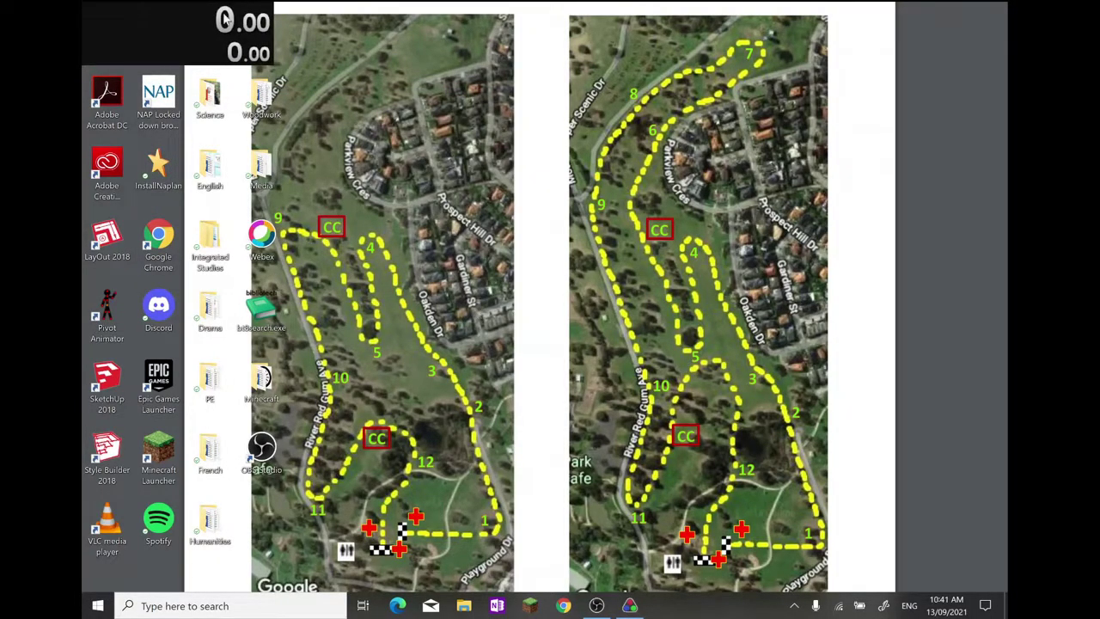
In LiveSplit Settings, assign V as the Pause hotkey and select the Reset hotkey field
right_click(240, 49)
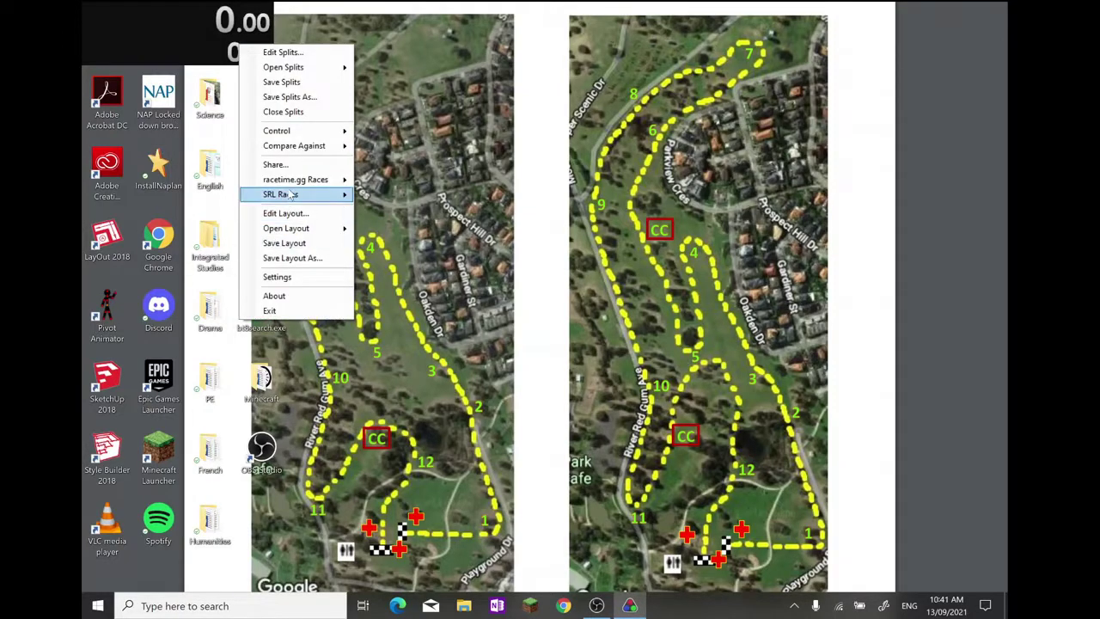
click(287, 279)
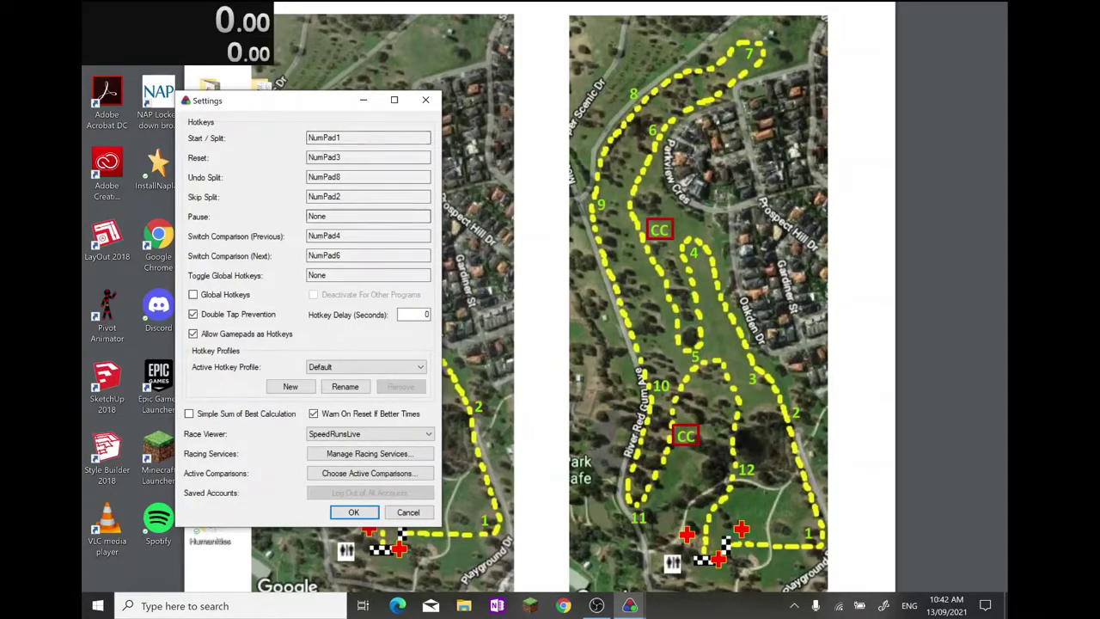
click(340, 220)
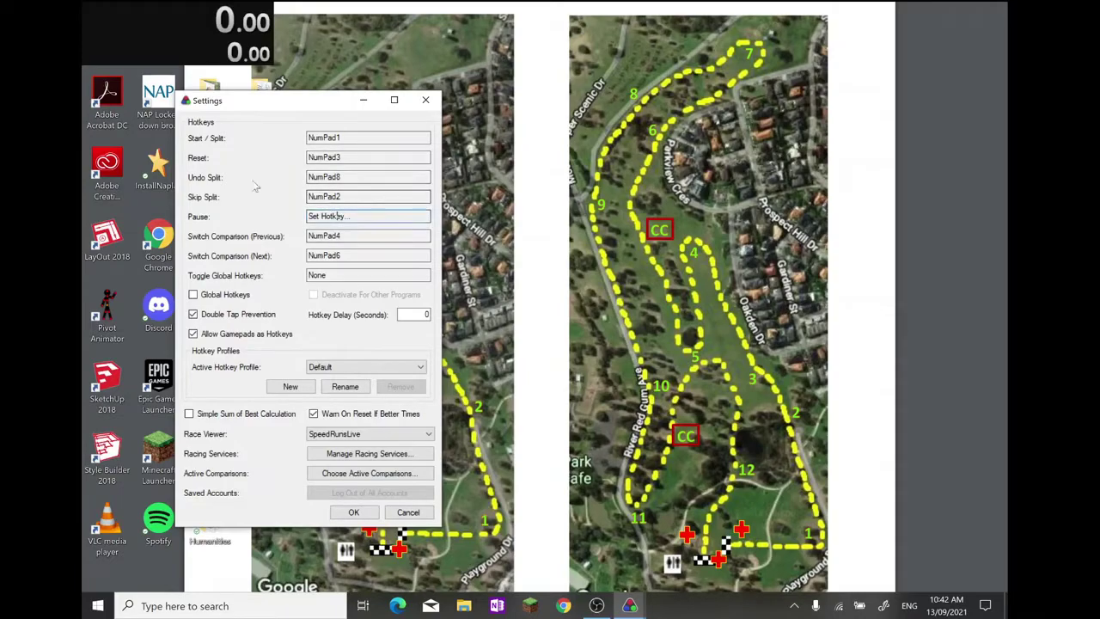
key(v)
click(369, 157)
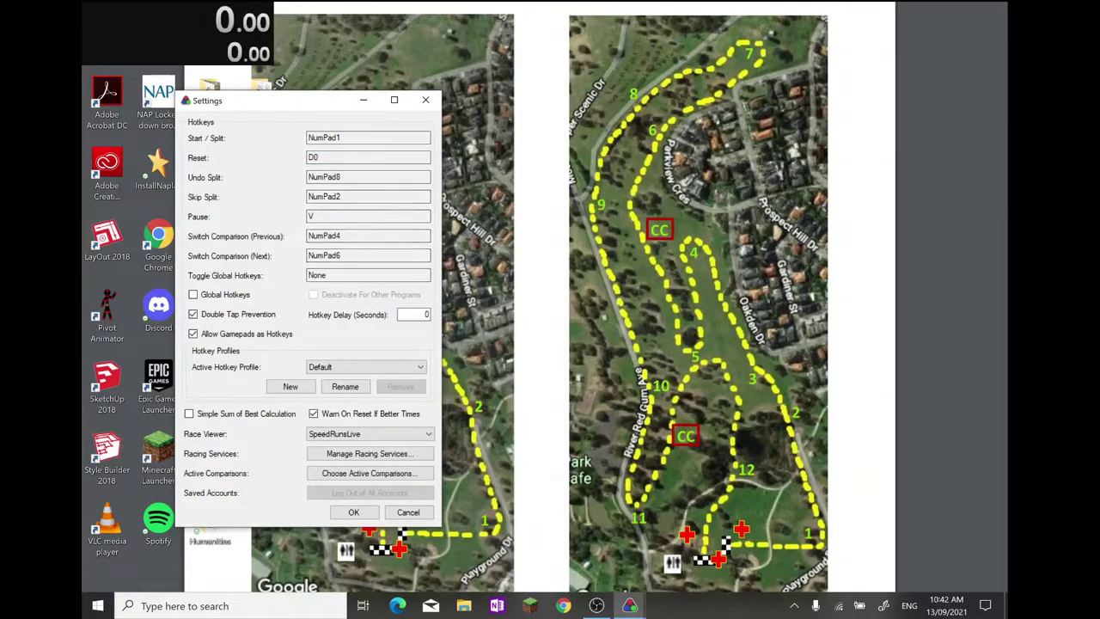
Save the new hotkeys, then start, pause and resume the timer with the 1 key
click(353, 511)
key(1)
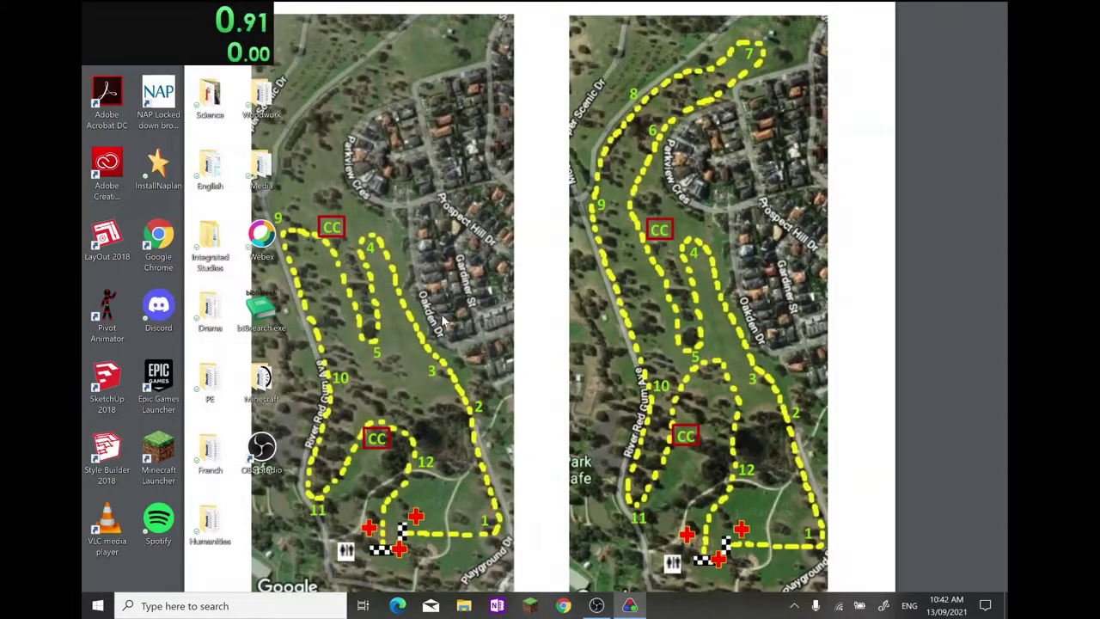
key(1)
key(1)
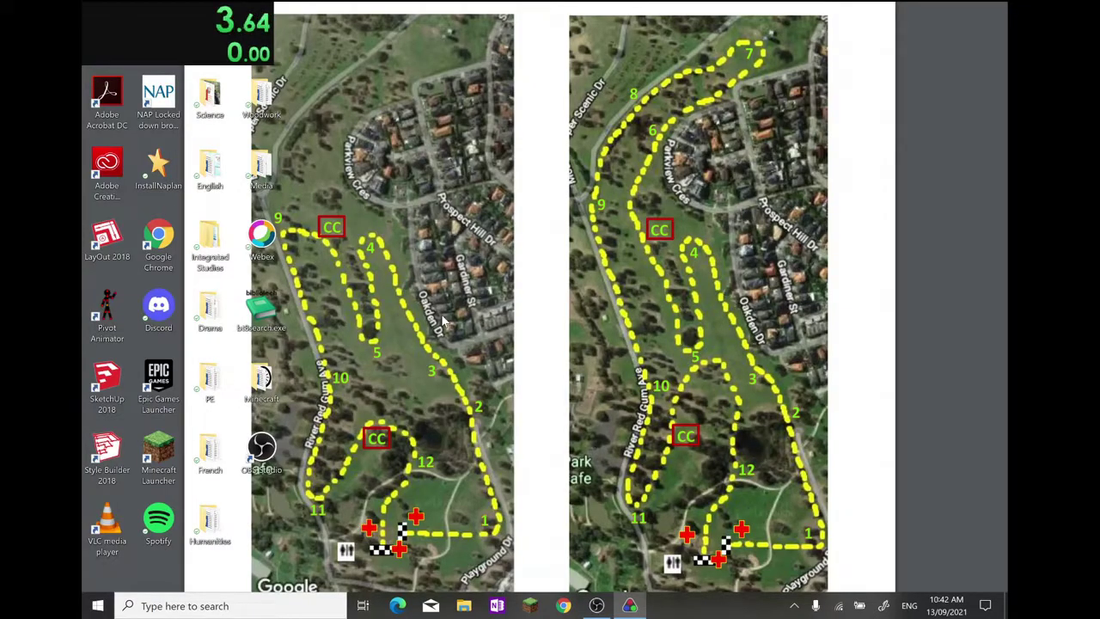
key(1)
key(1)
key(1)
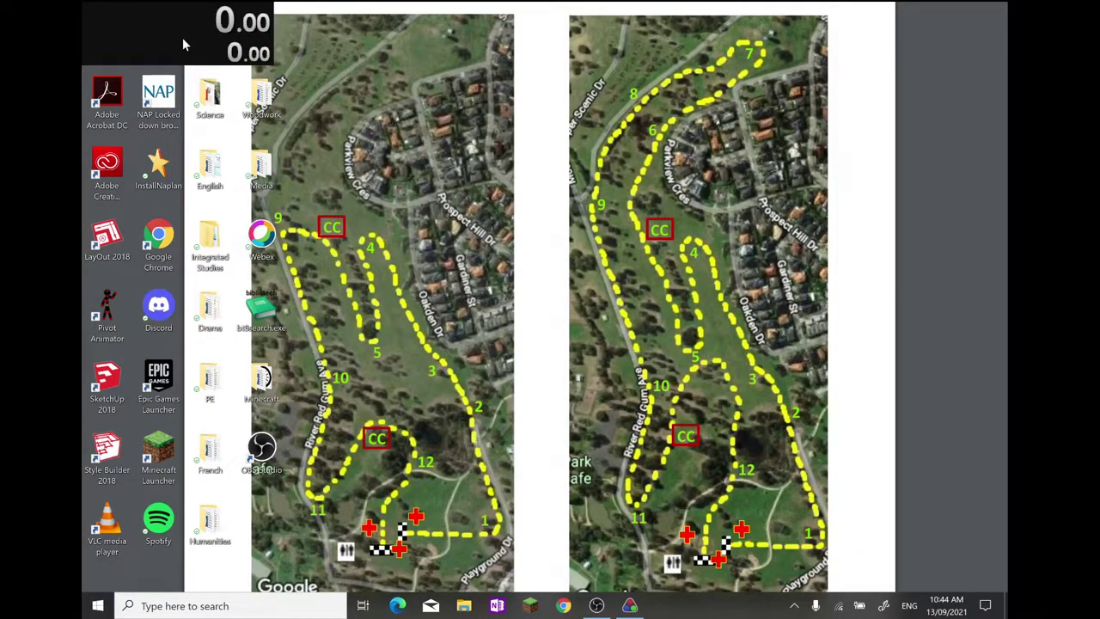
Enable Global Hotkeys in LiveSplit's settings and save
right_click(183, 43)
click(225, 268)
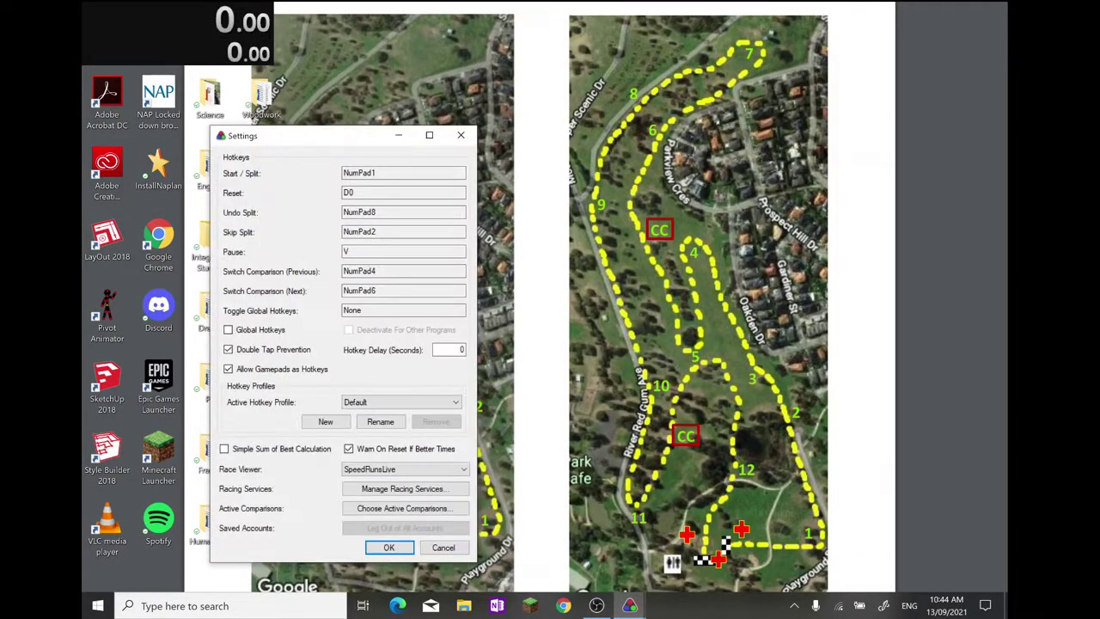
click(229, 331)
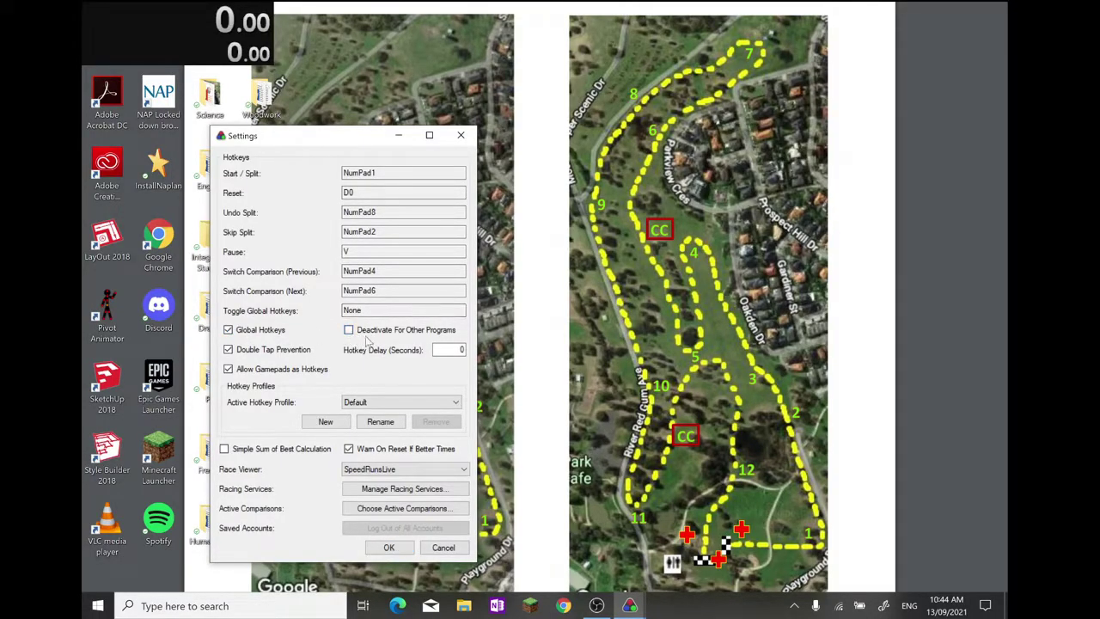
click(389, 547)
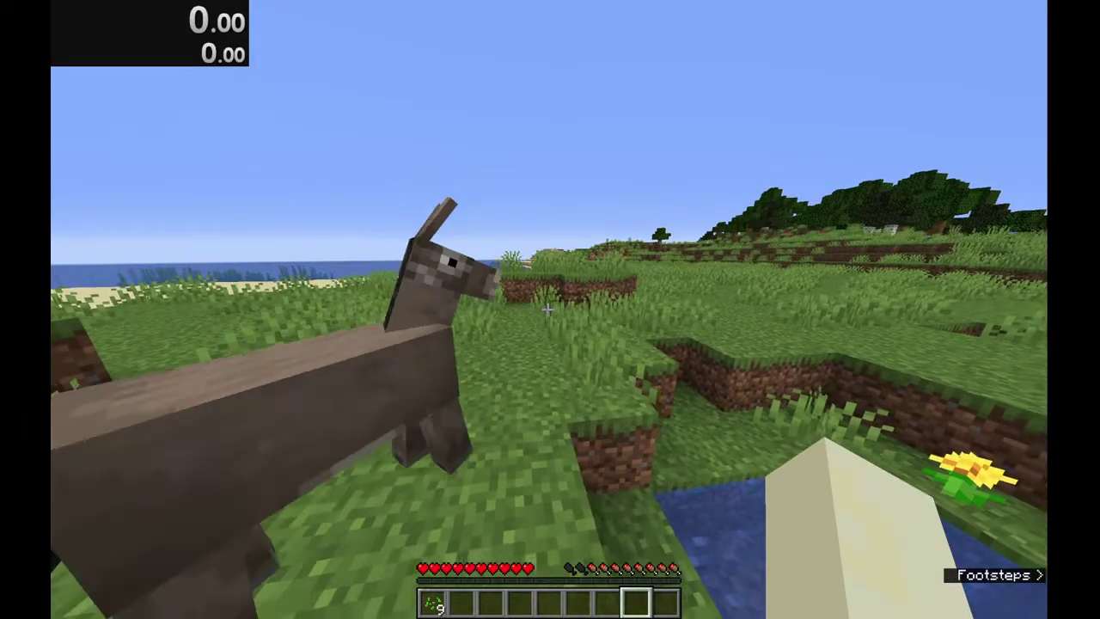
Walk forward across the Minecraft world with timers running, then pause to the Game Menu
key(w)
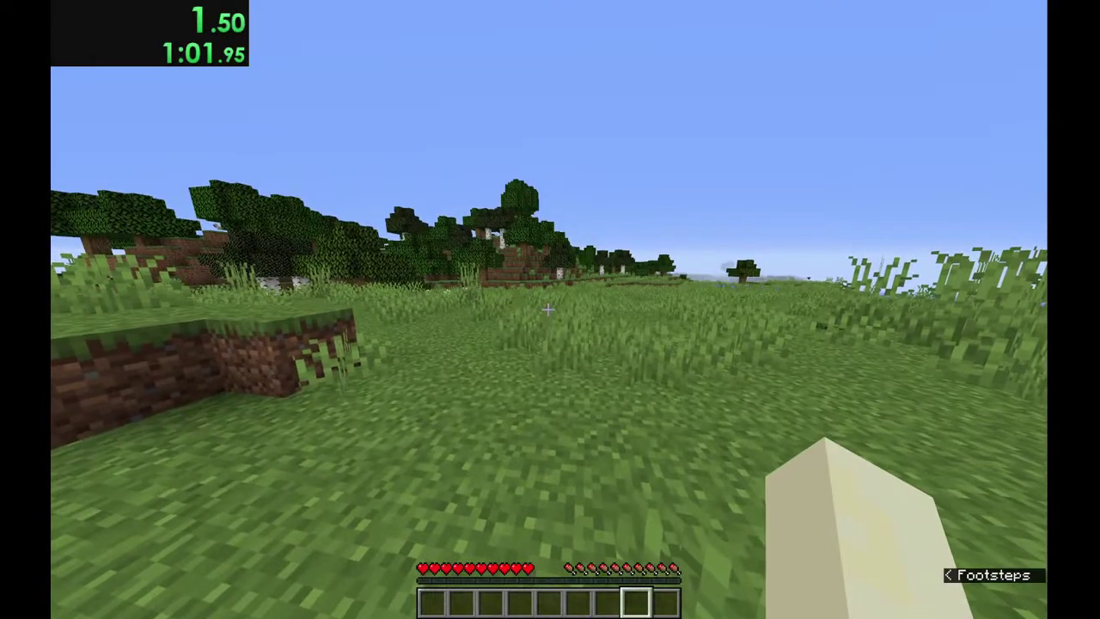
key(w)
key(Escape)
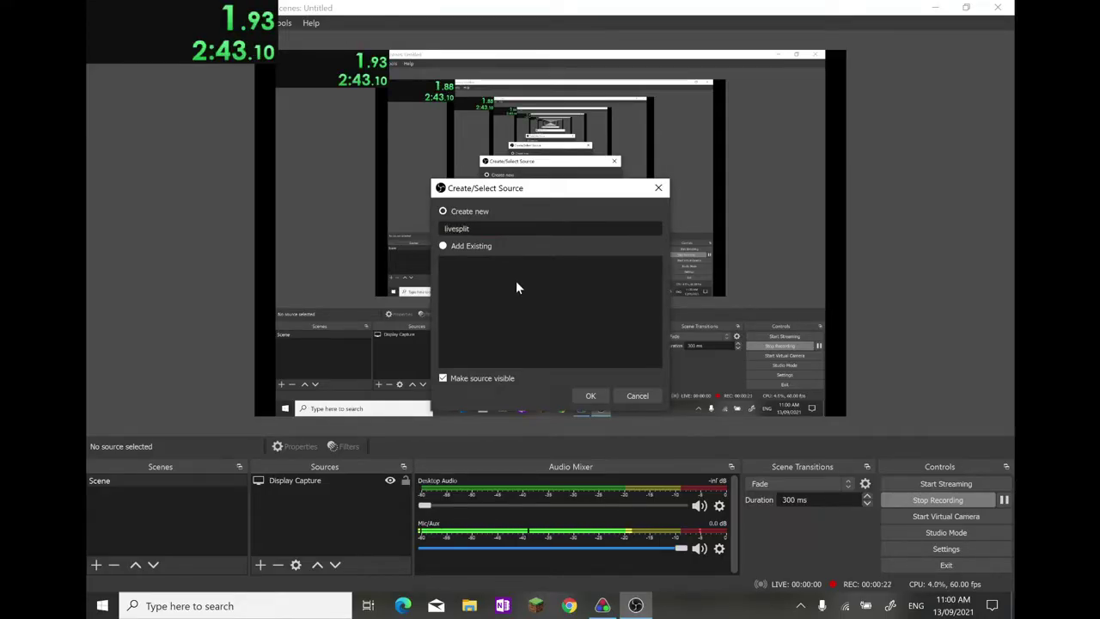
Reset the LiveSplit timer to 0.00 with the numpad 3 global hotkey while OBS is focused
key(KP_3)
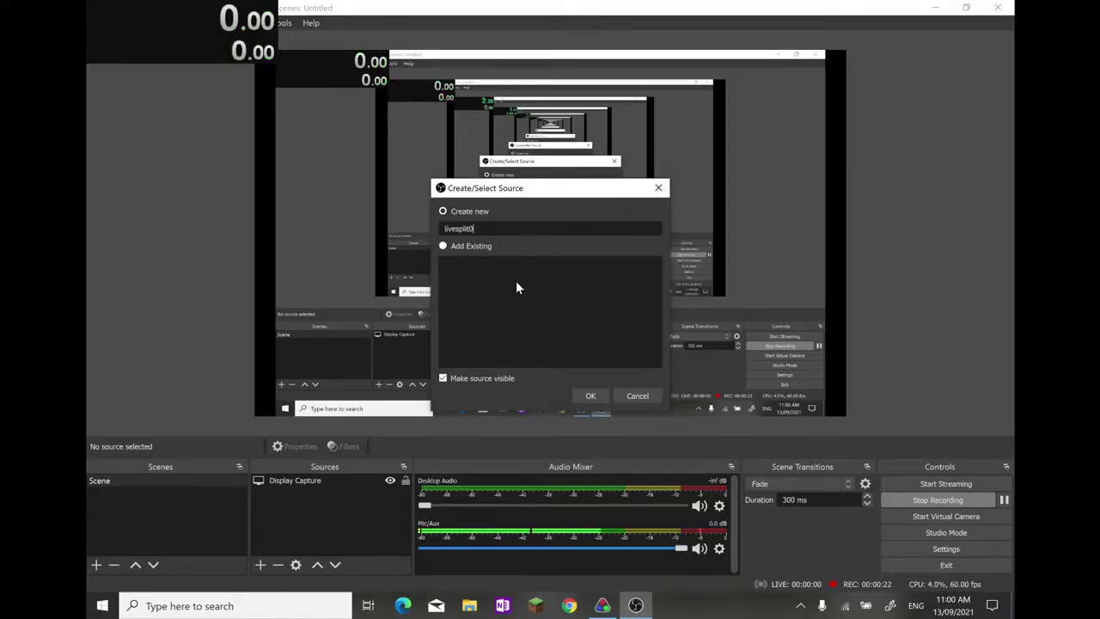
Confirm the livesplit source and choose Windows 10 (1903 and up) as its capture method
click(592, 396)
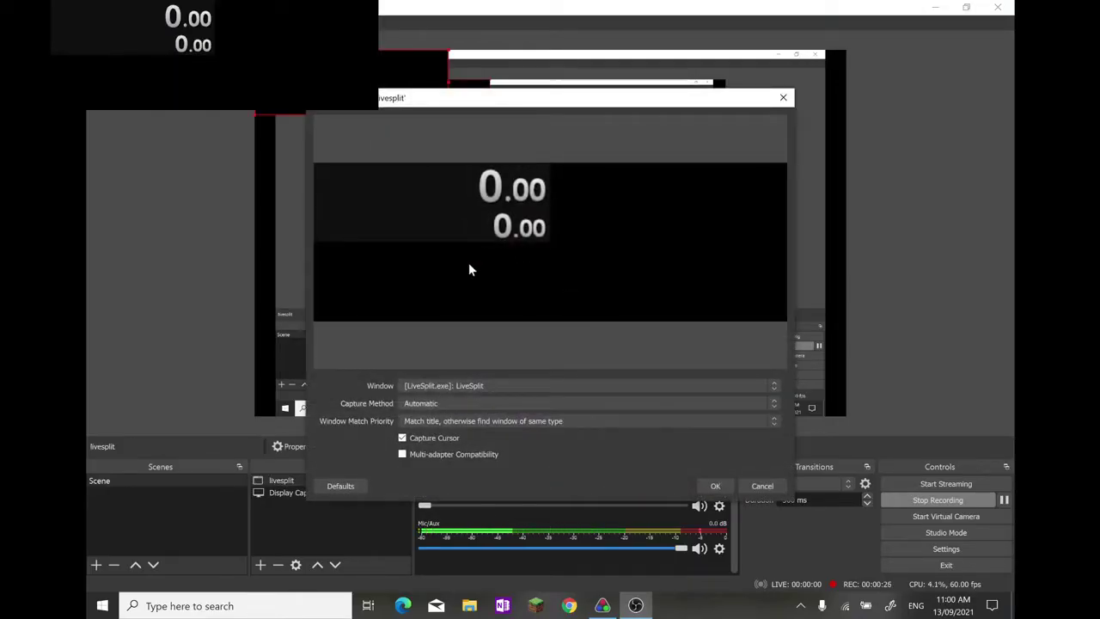
drag(516, 97, 517, 167)
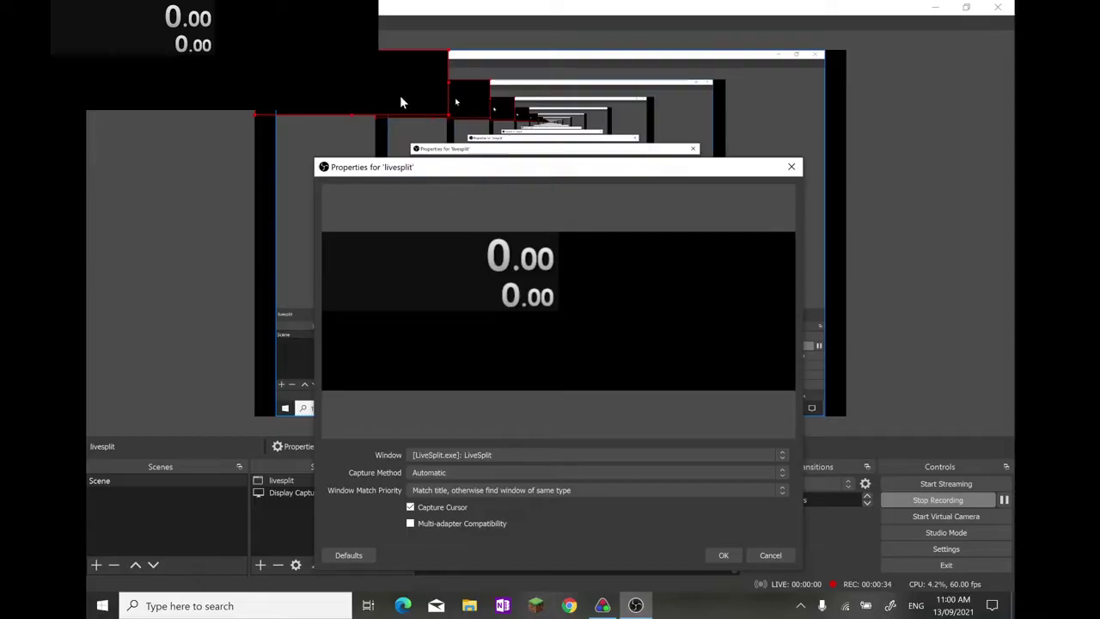
click(428, 472)
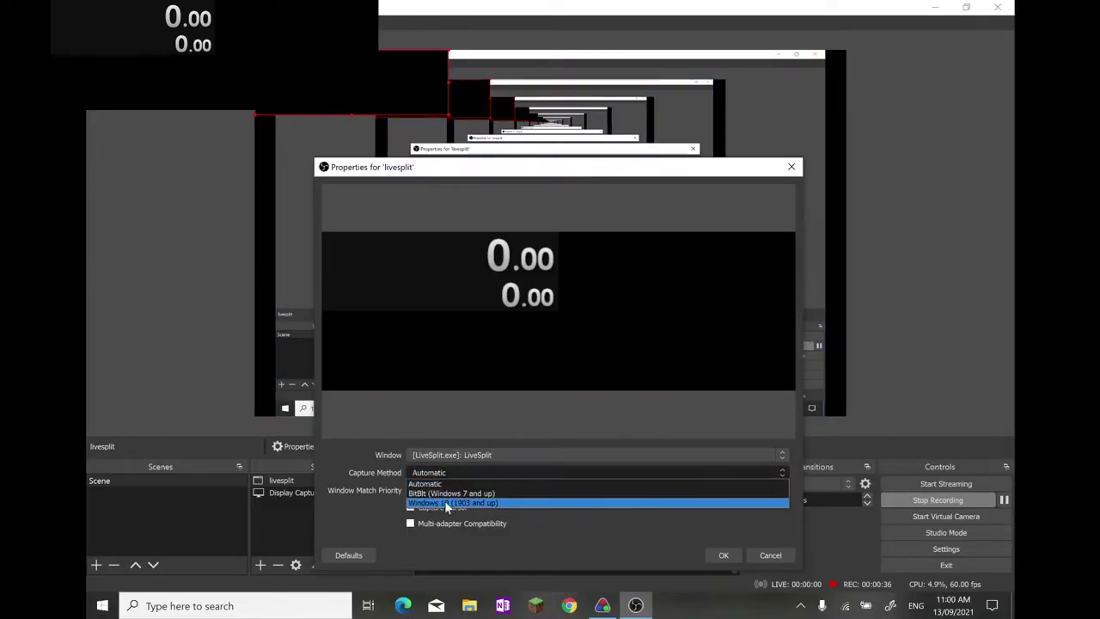
click(445, 502)
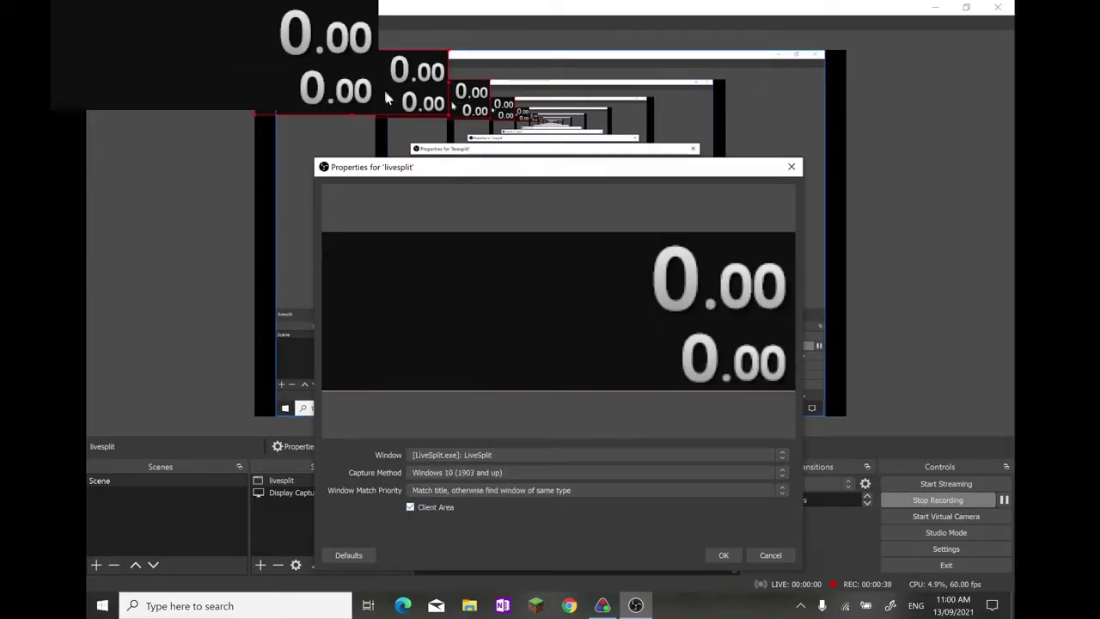